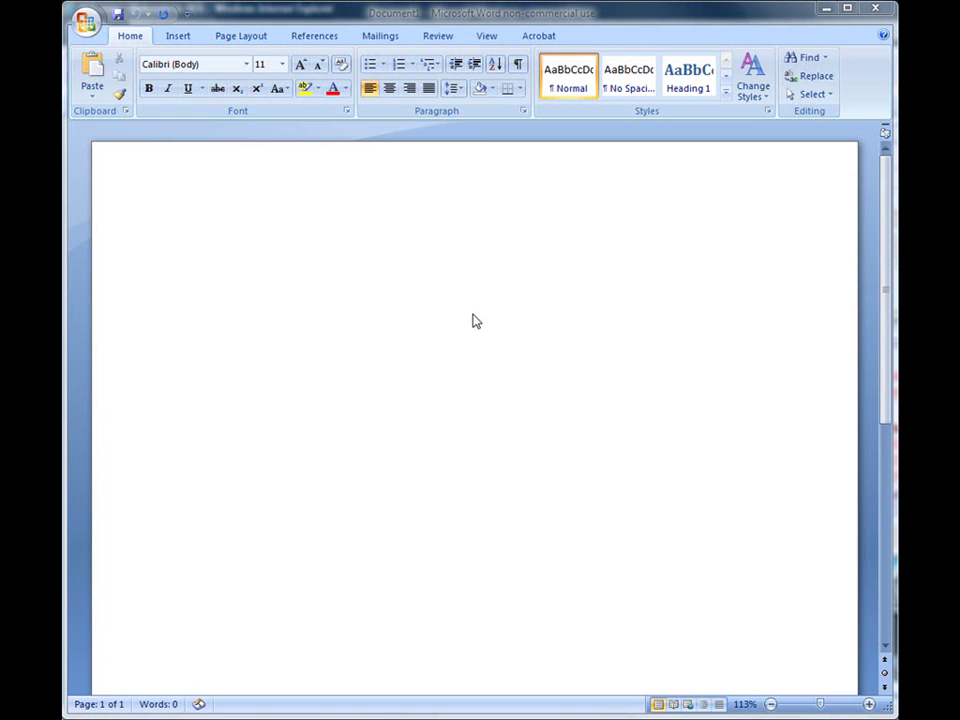
Switch the ribbon to the Insert tab's content options in the blank document.
left_click(178, 36)
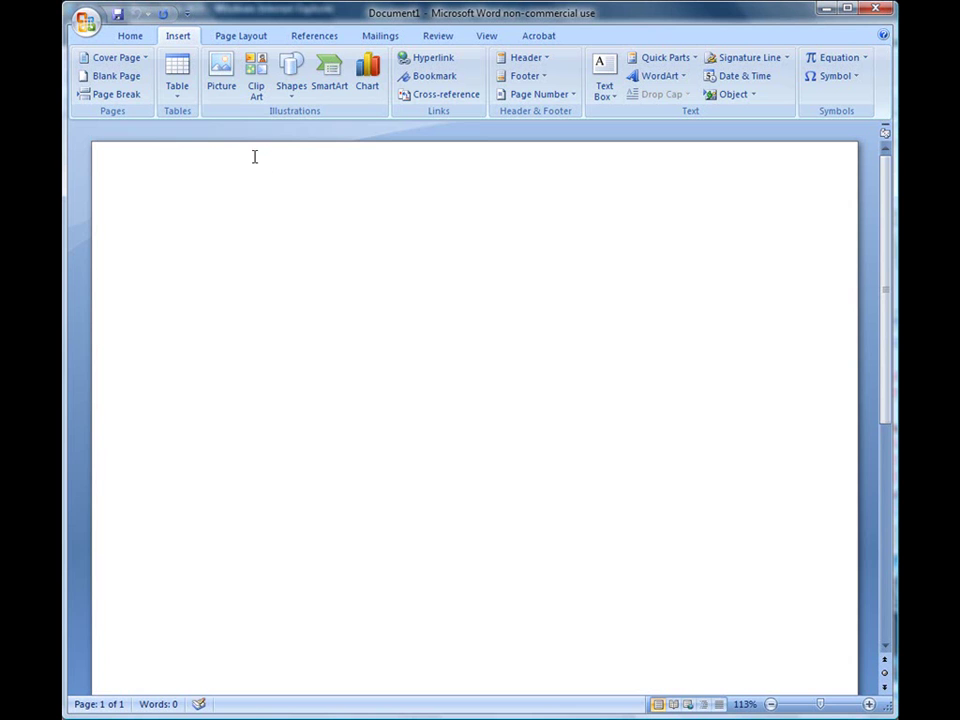
Insert a 4-column by 3-row table from the Table grid.
left_click(177, 90)
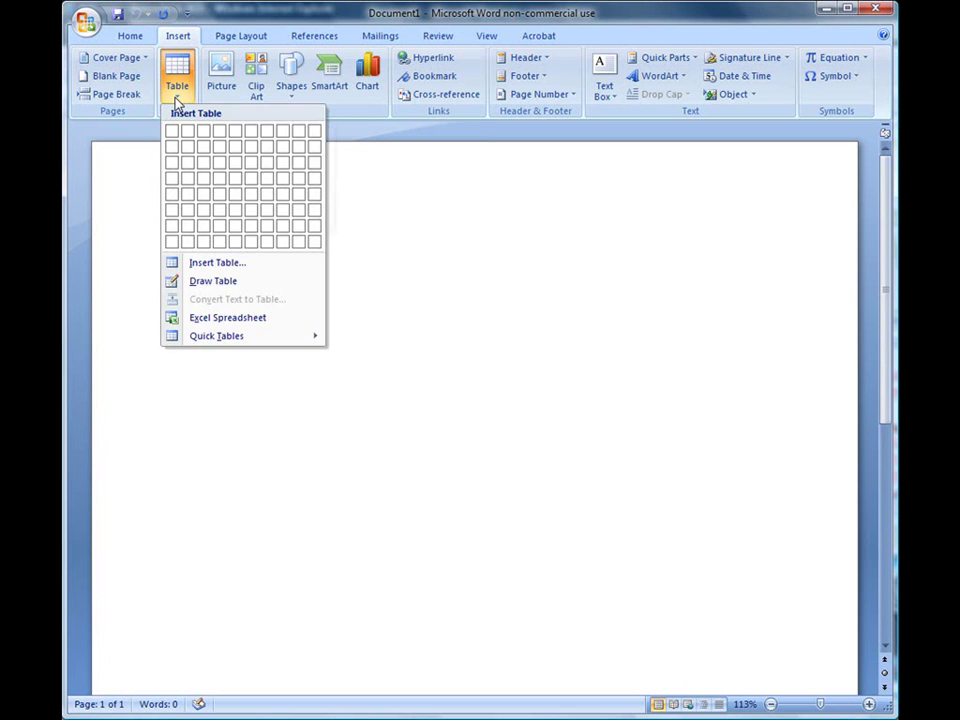
left_click(220, 163)
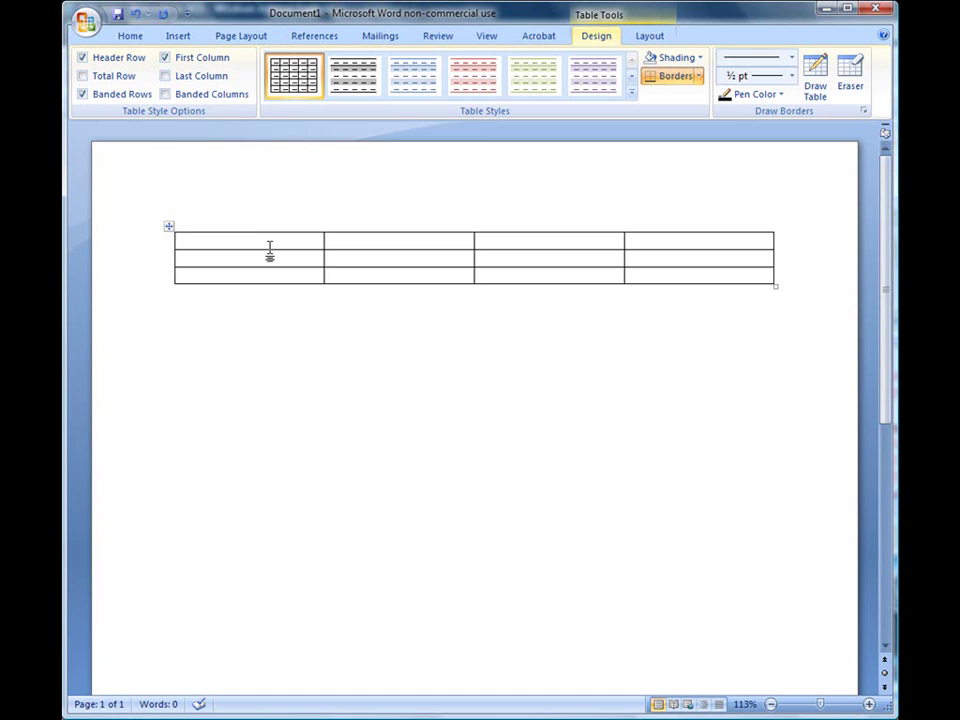
Type headings West, South, North across the top row and Product A, Product B down the first column.
key("Tab")
type("West")
key("Tab")
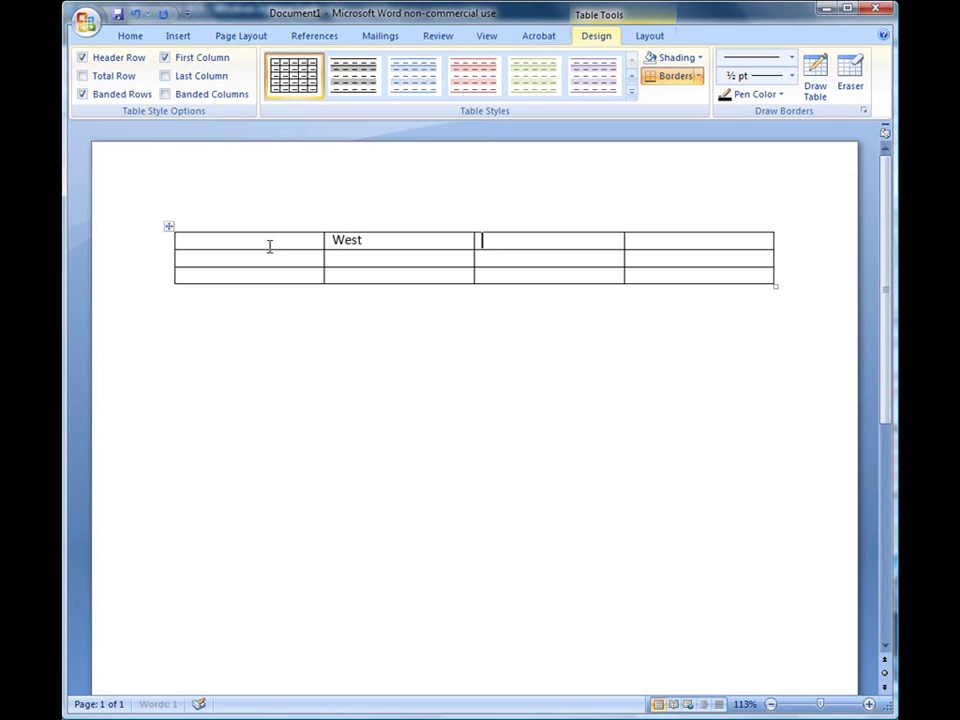
type("SOuth")
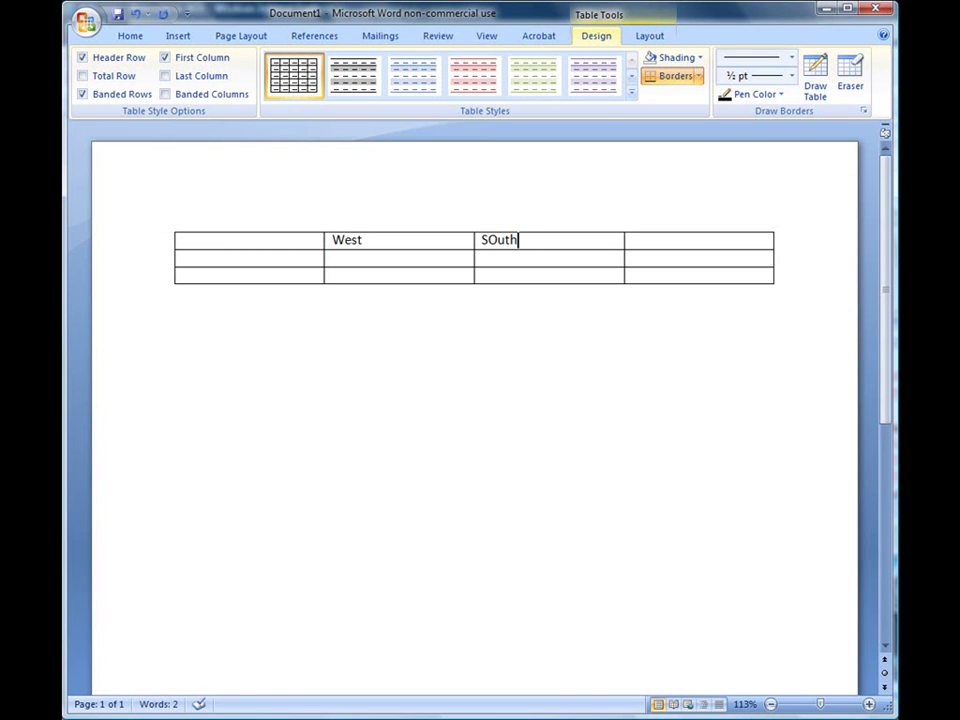
key("Tab")
type("Nort")
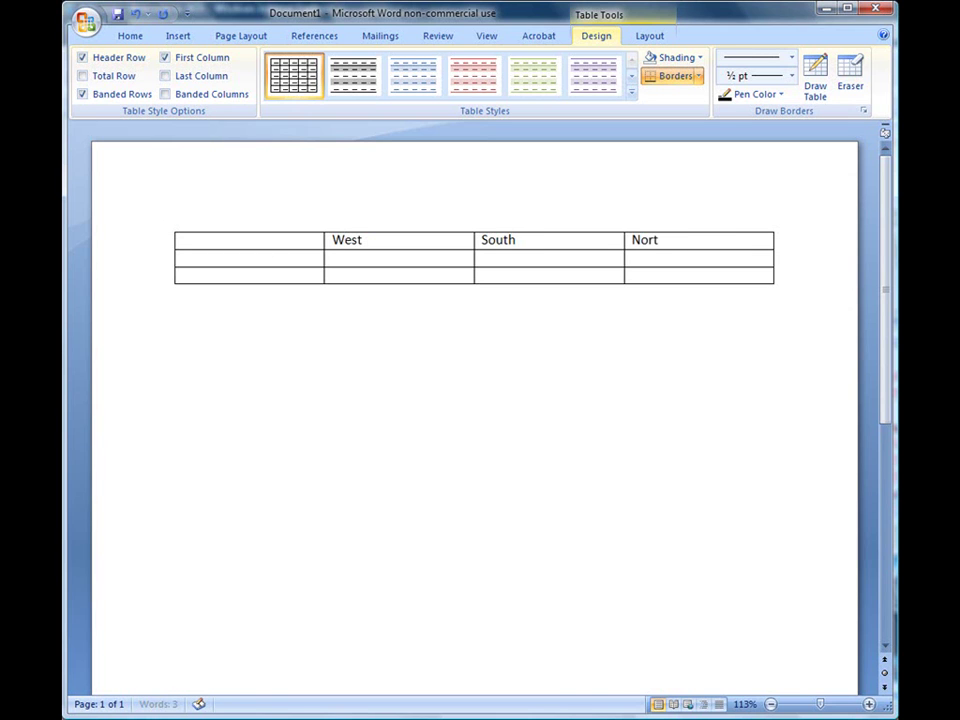
type("h")
key("Tab")
type("Product A")
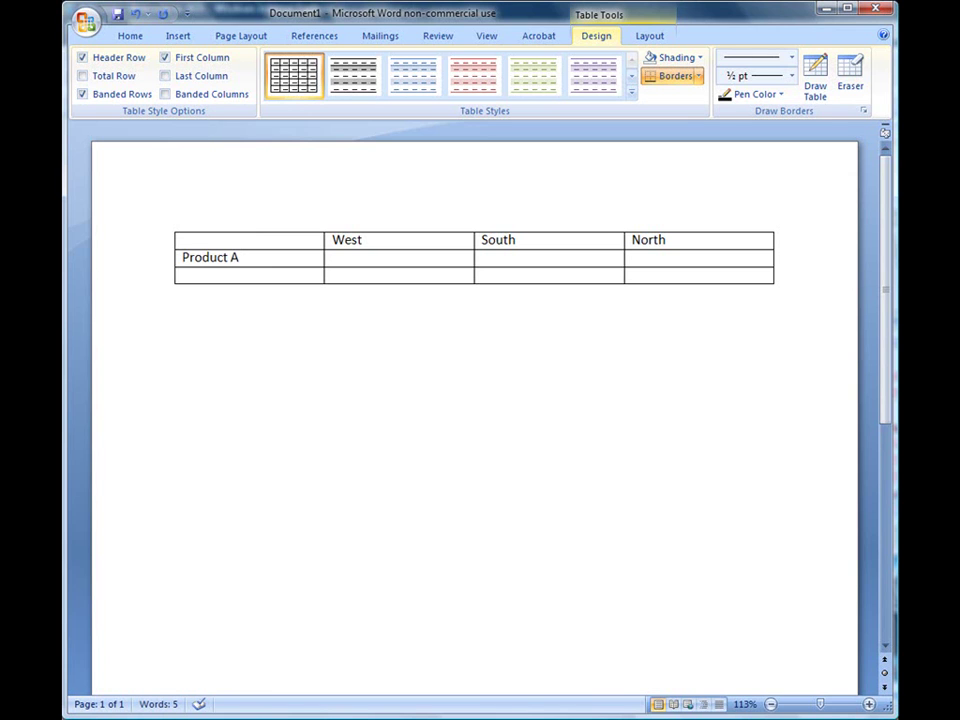
key("Down")
type("Product B")
Enter Product A's figures 1,000, 2,000 and 2,000, fixing mistyped digits.
left_click(355, 259)
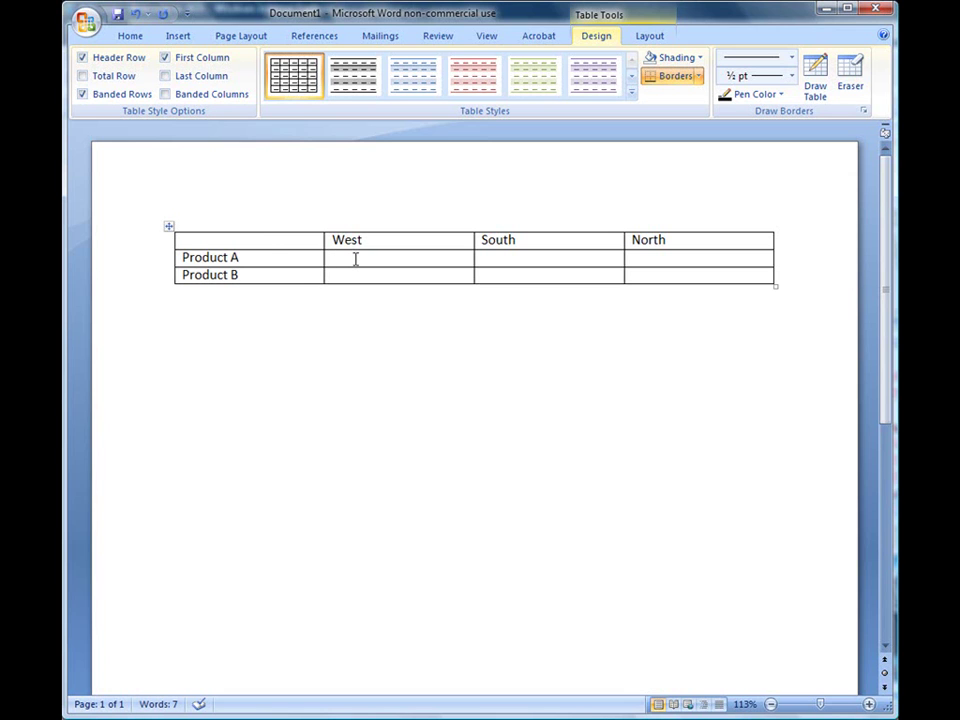
type("1,000")
key("Tab")
type("2,")
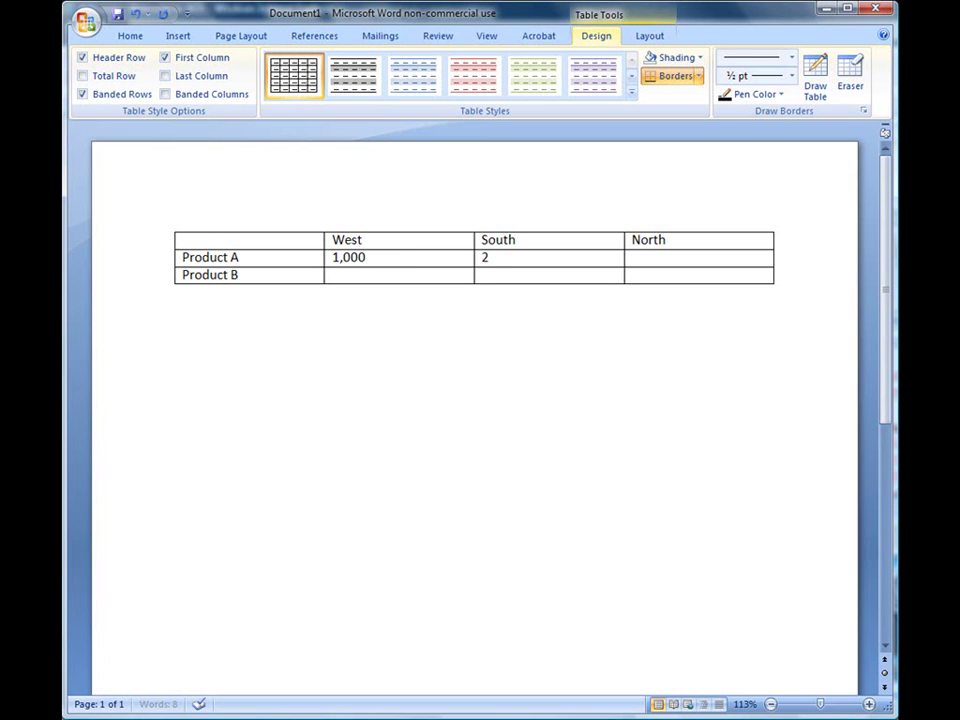
type("0")
key("BackSpace")
type(",000")
key("Tab")
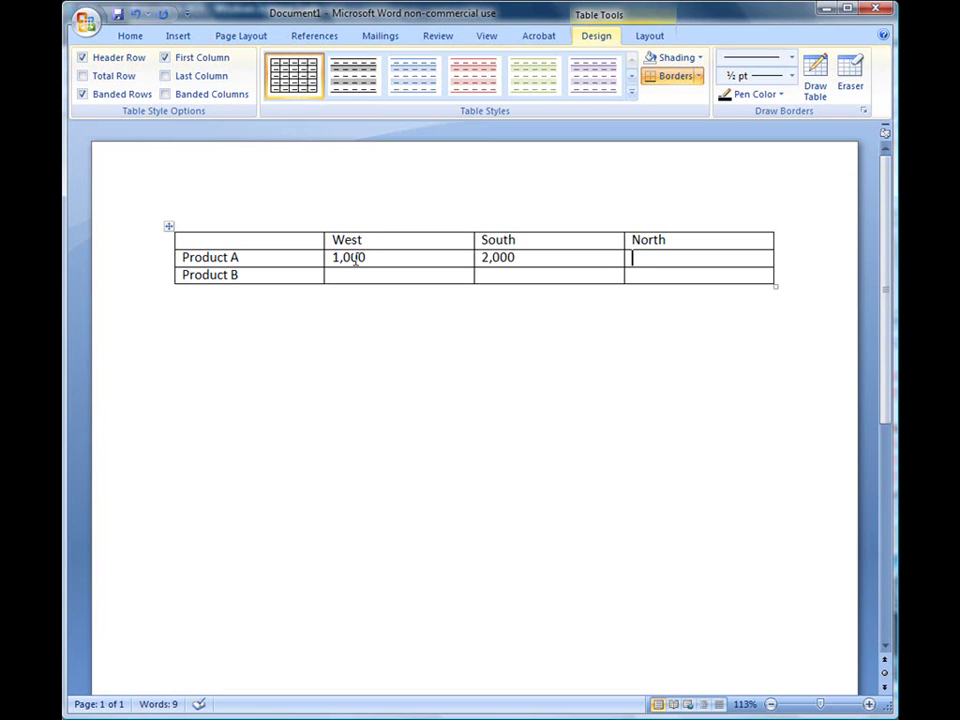
type("20")
key("BackSpace")
type(",")
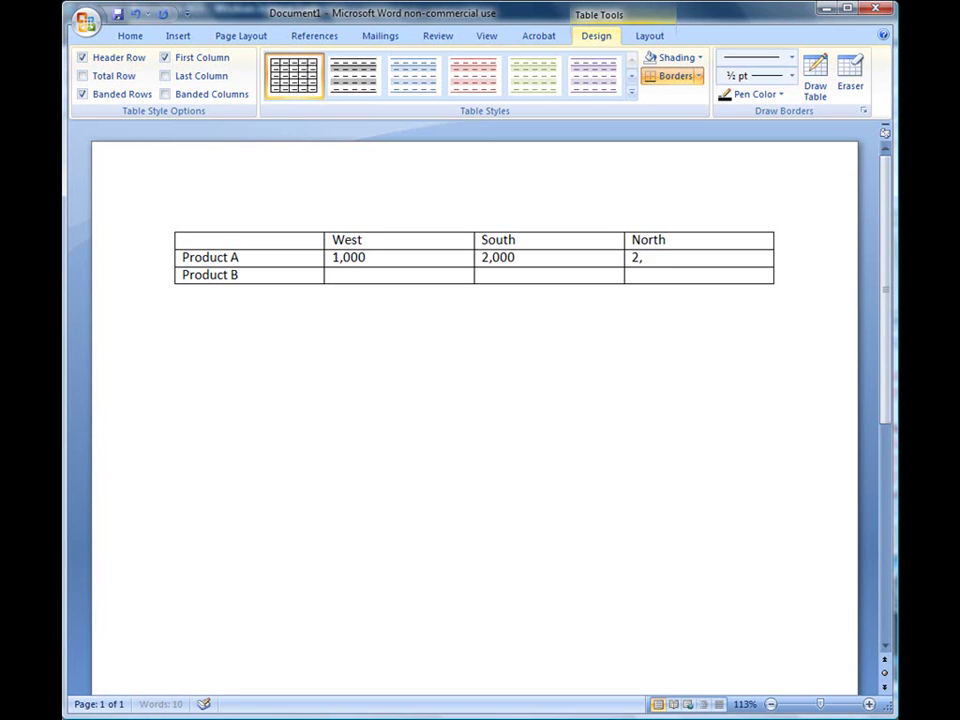
type("0000")
Enter Product B's figures 1,500, 1,750 and 2,000.
key("Tab")
key("Tab")
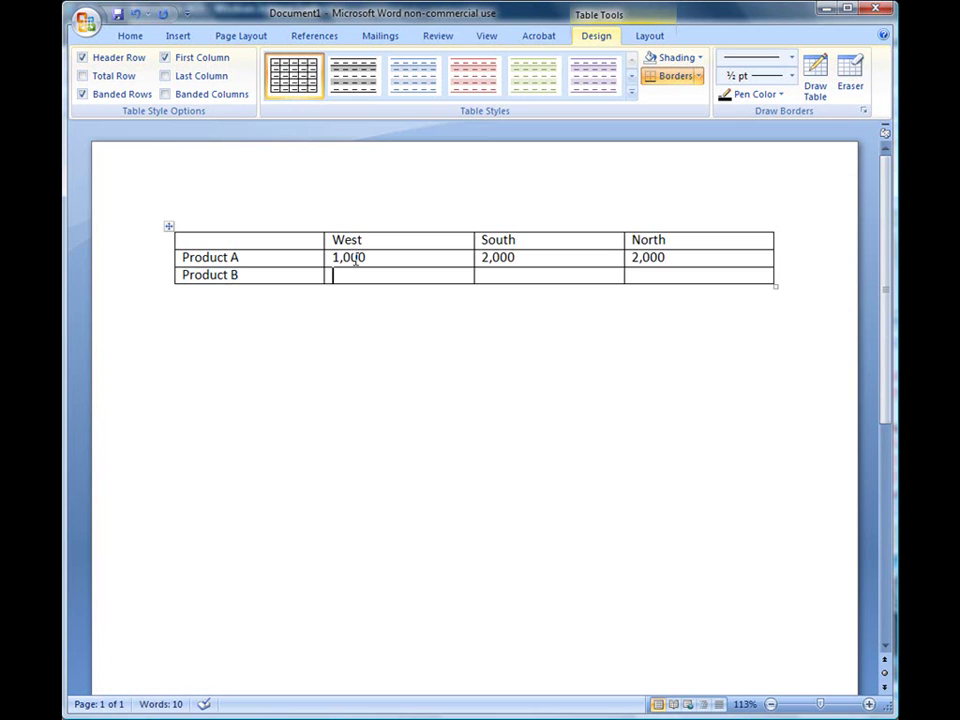
type("1,500")
key("Tab")
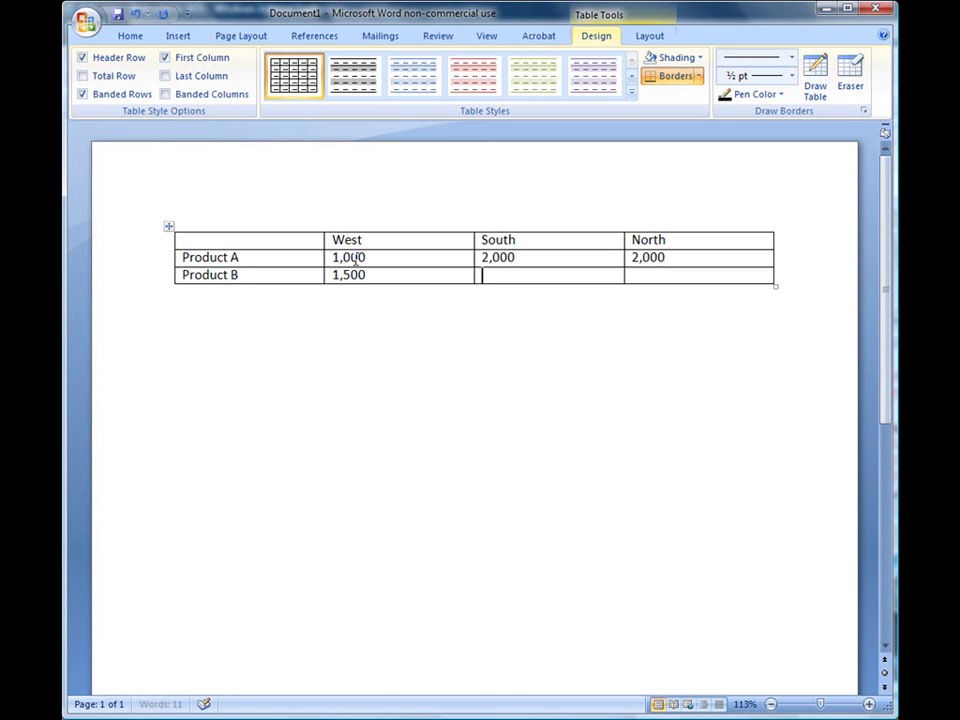
type("1,750")
key("Tab")
type("2,000")
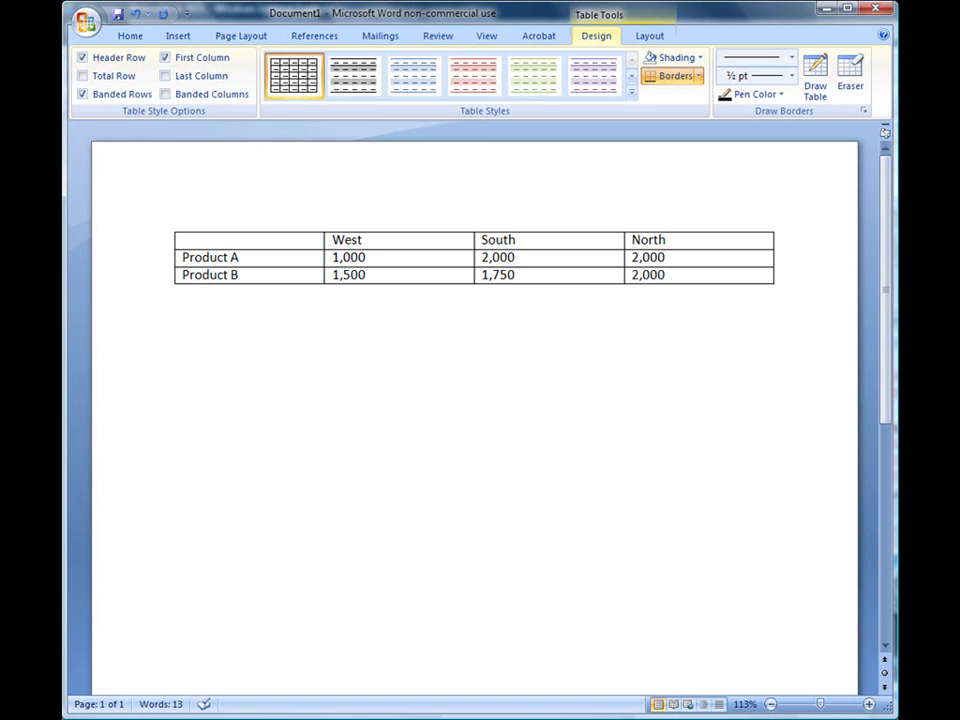
Add a new row labelled Product C with values 500, 760 and 867.
key("Tab")
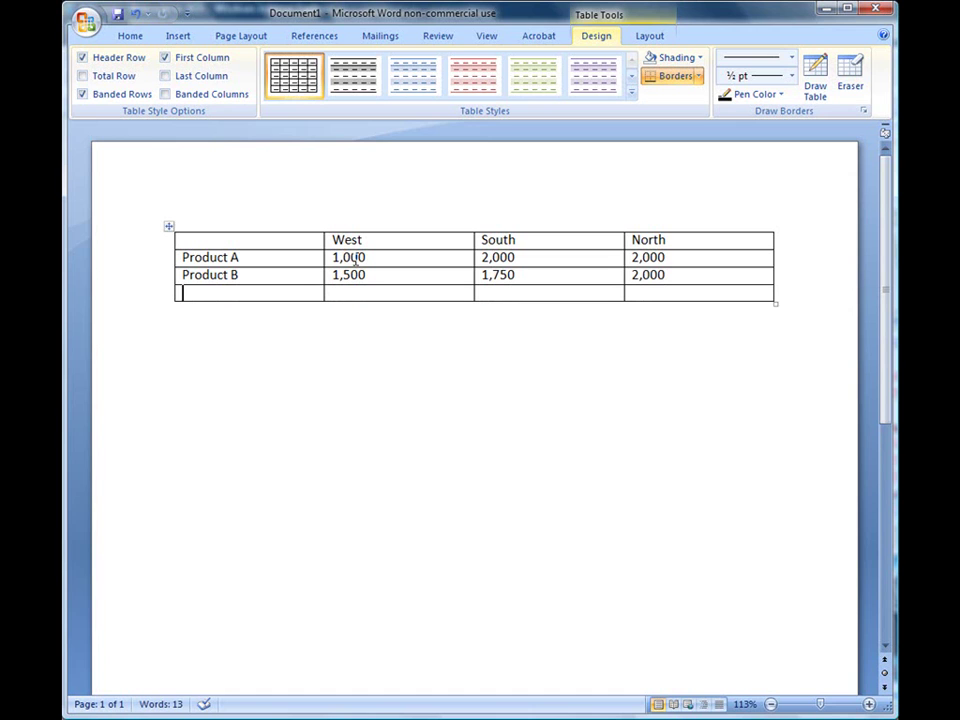
type("Proud")
key("BackSpace")
key("BackSpace")
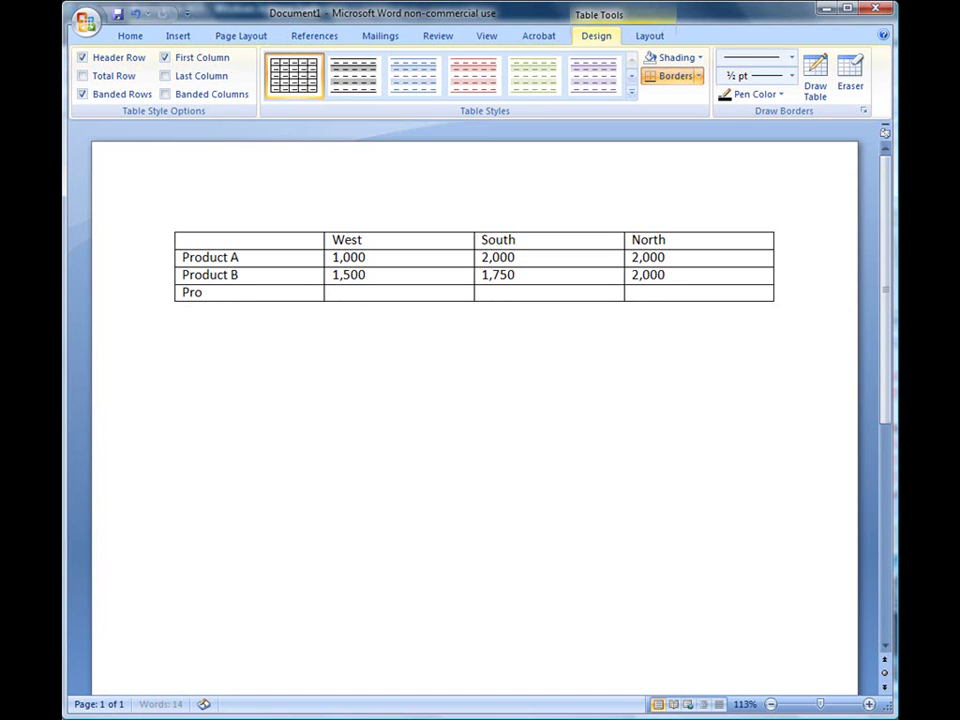
type("duct C")
key("Tab")
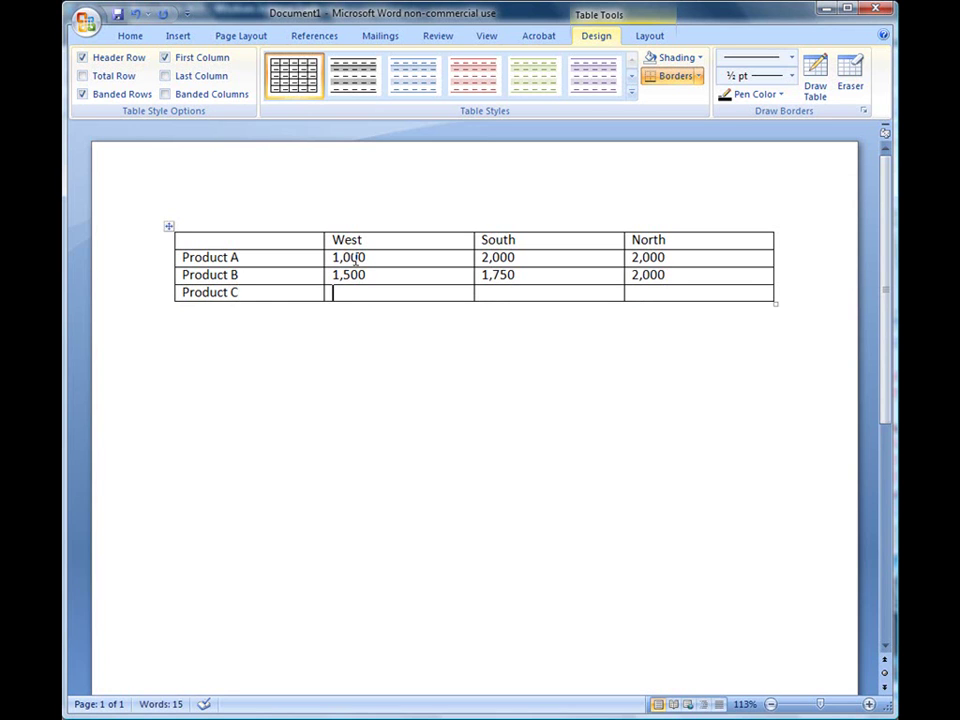
type("500")
key("Tab")
type("760")
key("Tab")
type("867")
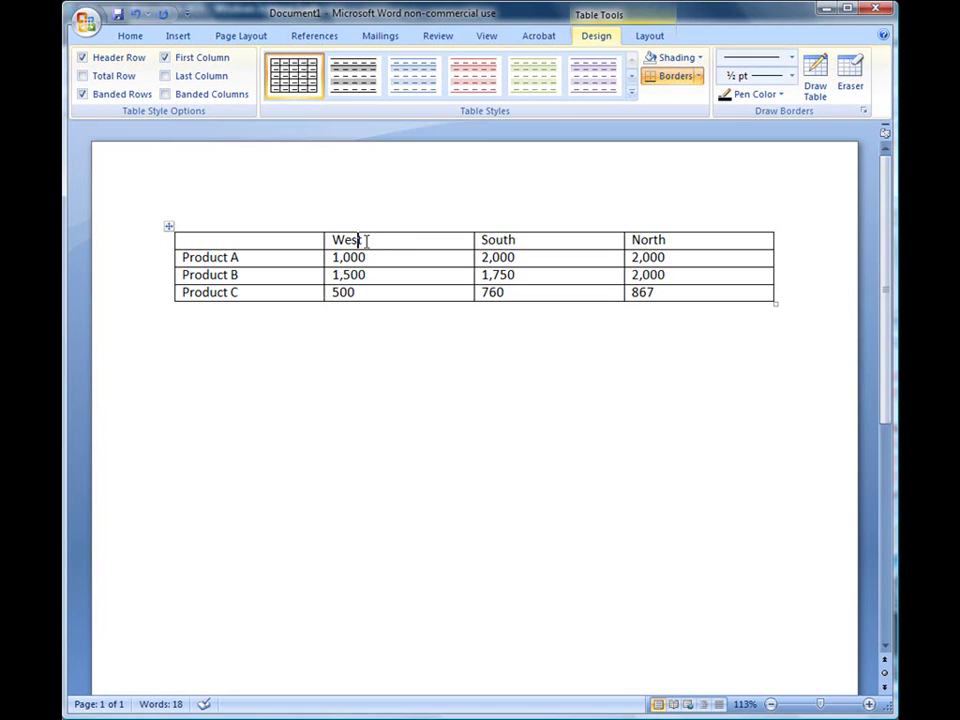
Insert a blank row above the West, South, North headings via Insert Rows Above.
left_click(440, 245)
right_click(350, 241)
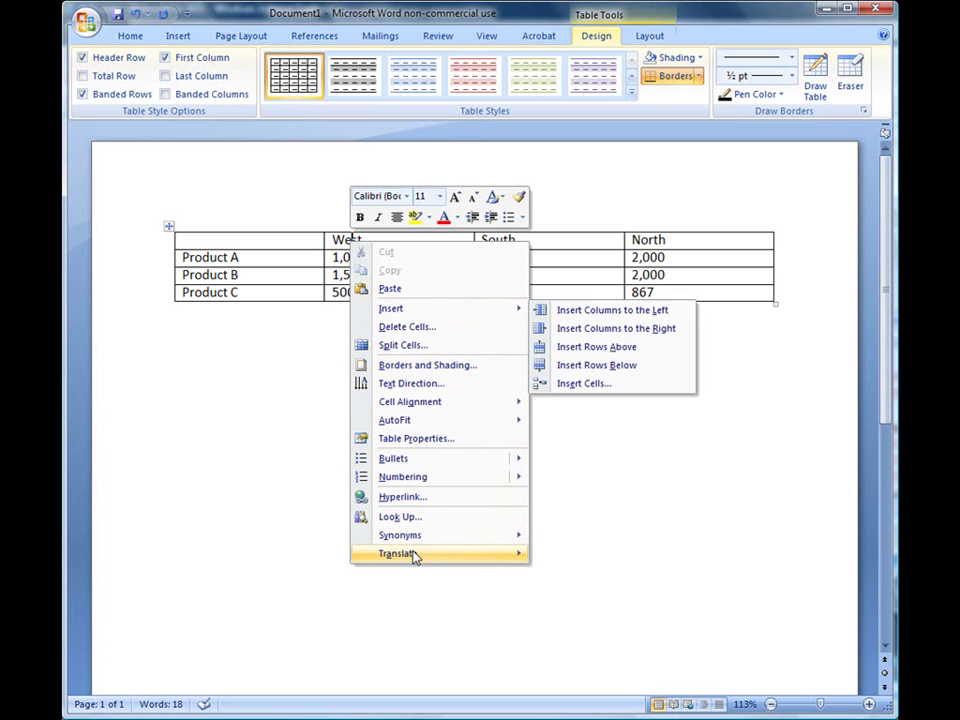
mouse_move(414, 555)
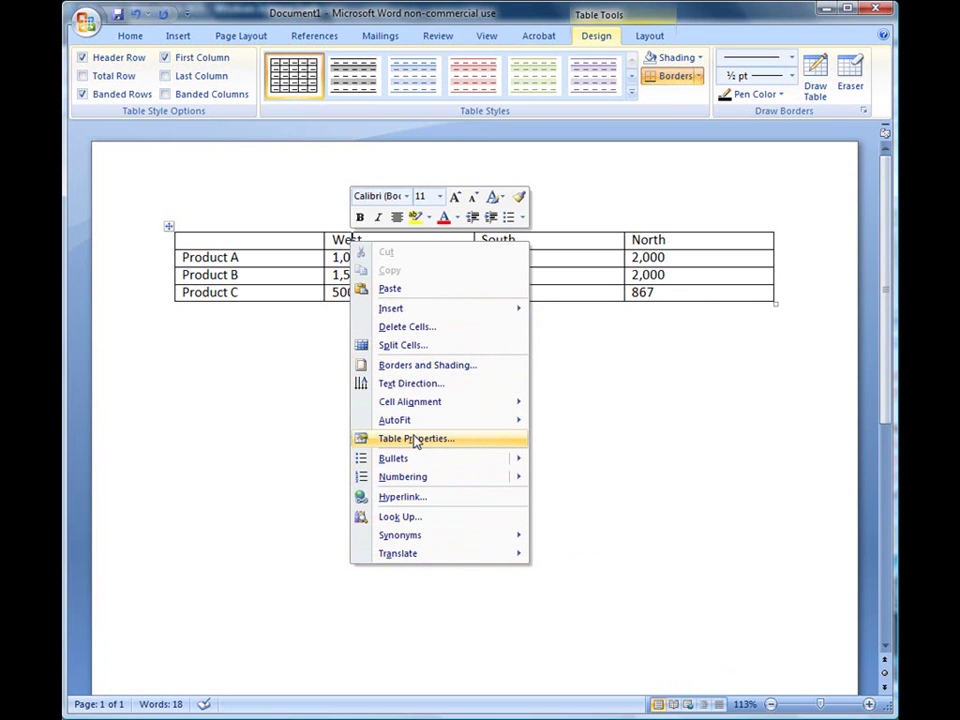
mouse_move(416, 408)
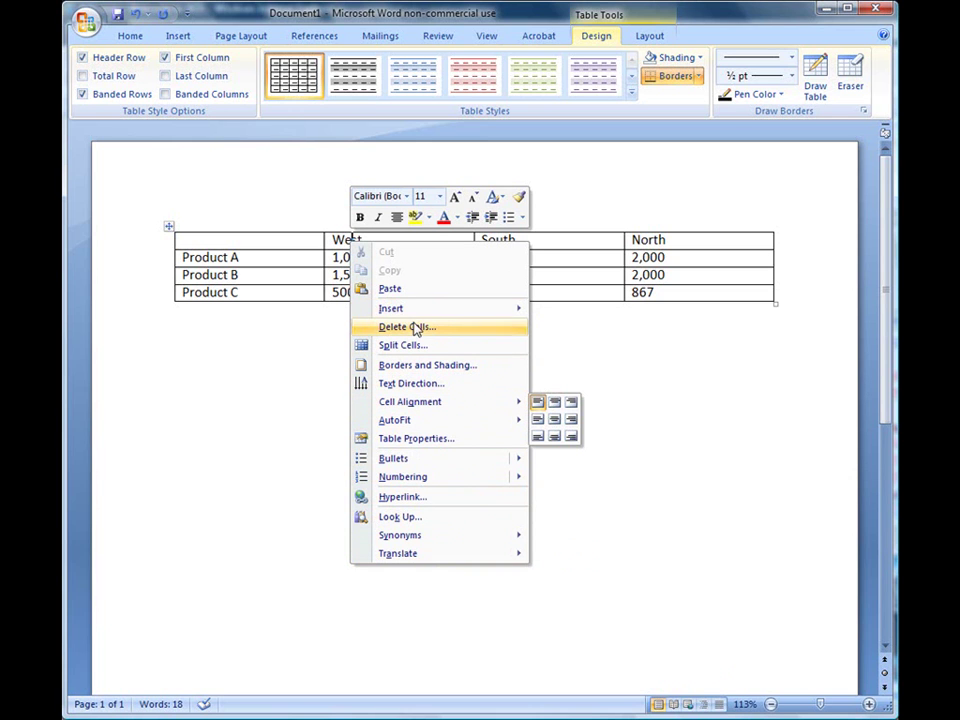
mouse_move(413, 316)
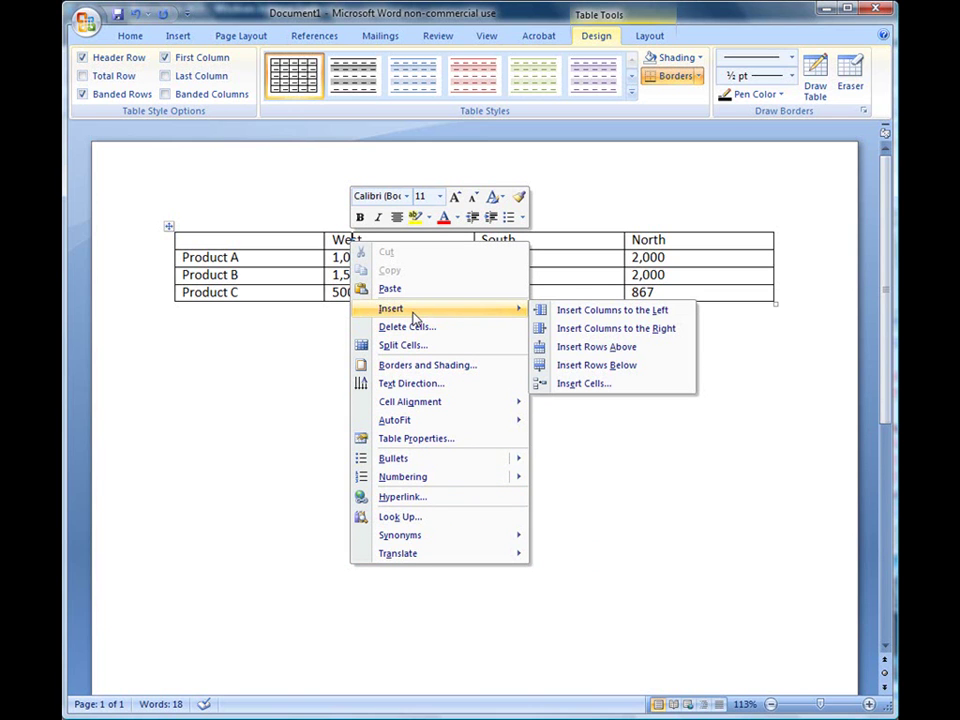
left_click(561, 350)
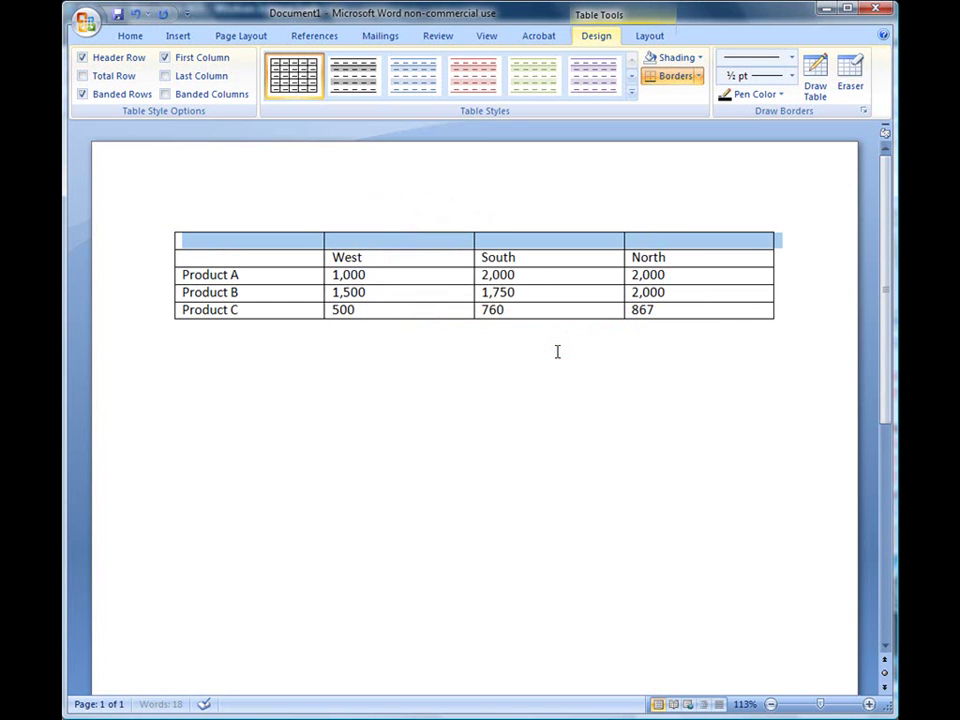
Merge the new top row into one cell and type the title 'ABC Company'.
right_click(377, 247)
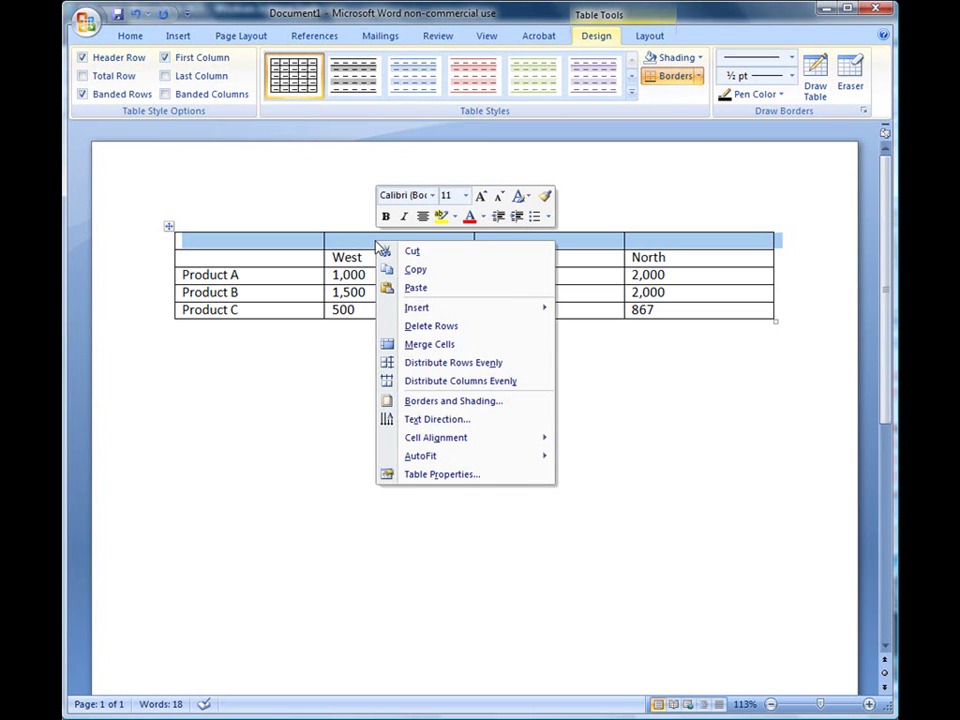
left_click(409, 345)
left_click(558, 240)
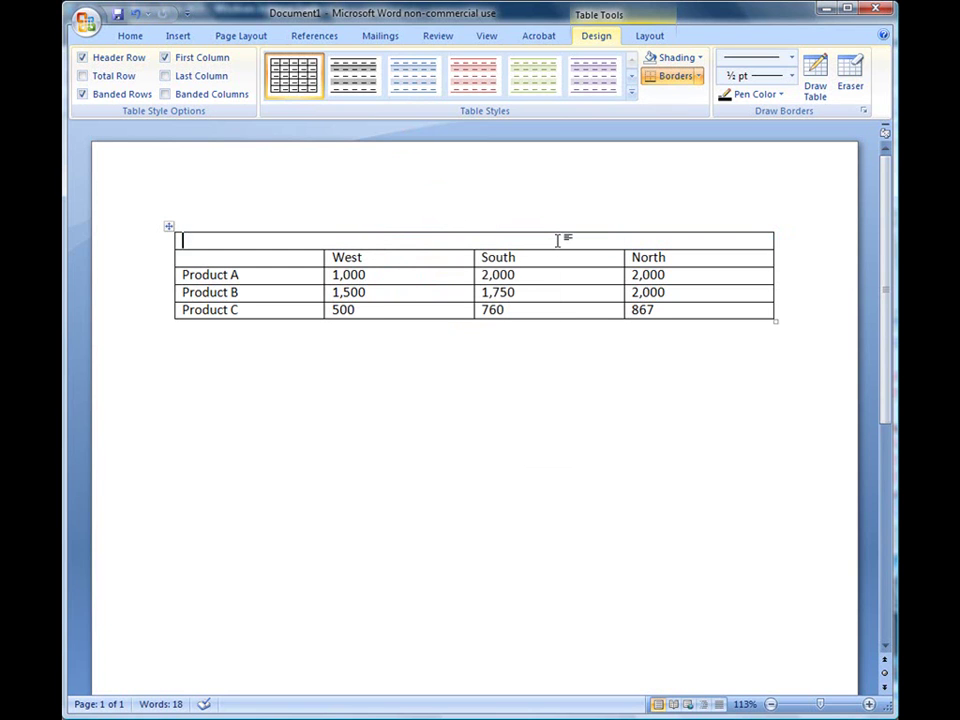
type("ABC Company")
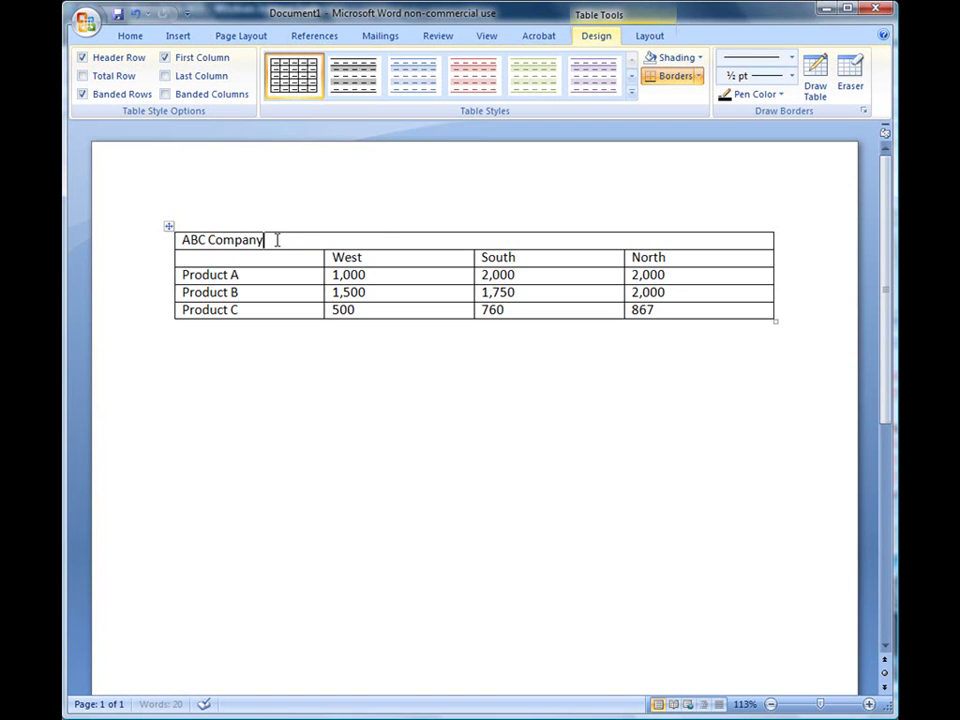
Format 'ABC Company' as 18 pt, bold, dark blue and centred.
left_click_drag(277, 240, 181, 240)
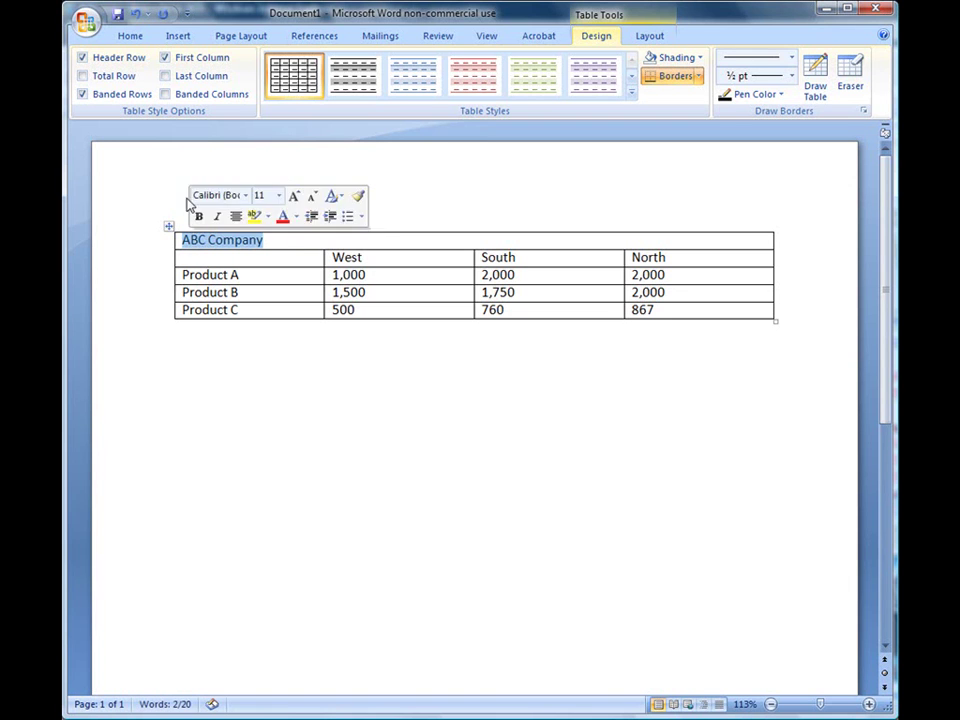
left_click(130, 36)
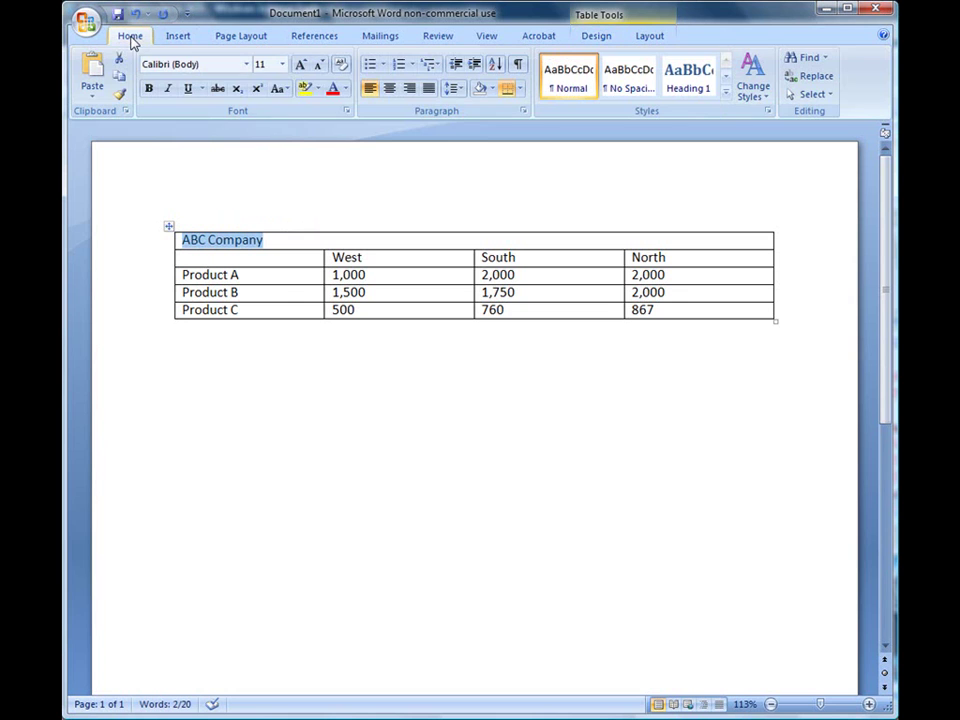
left_click(283, 65)
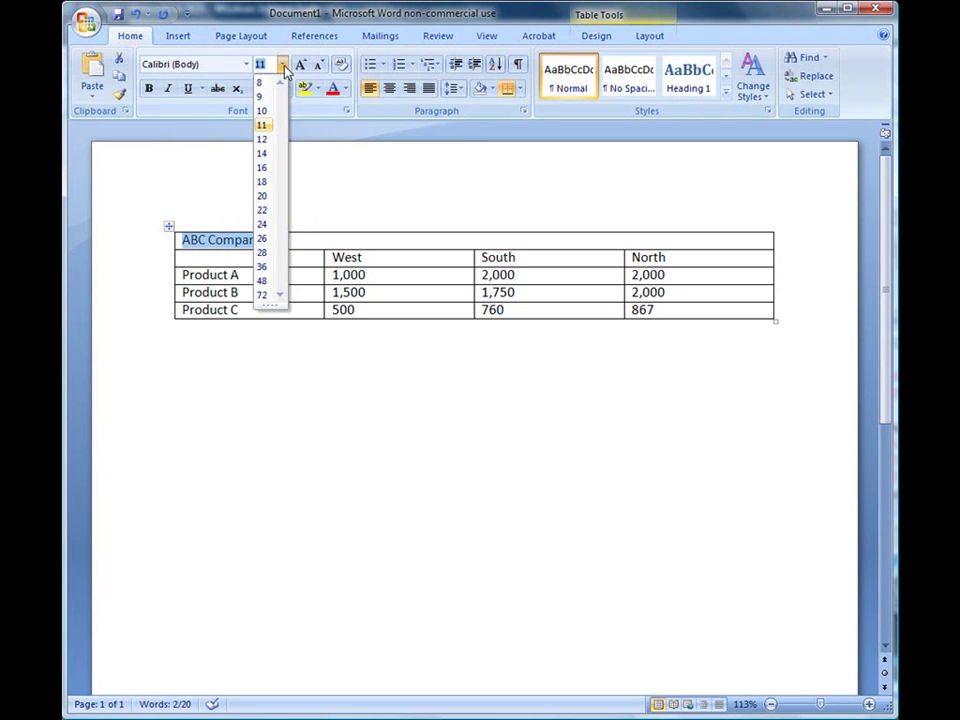
left_click(263, 182)
left_click(149, 88)
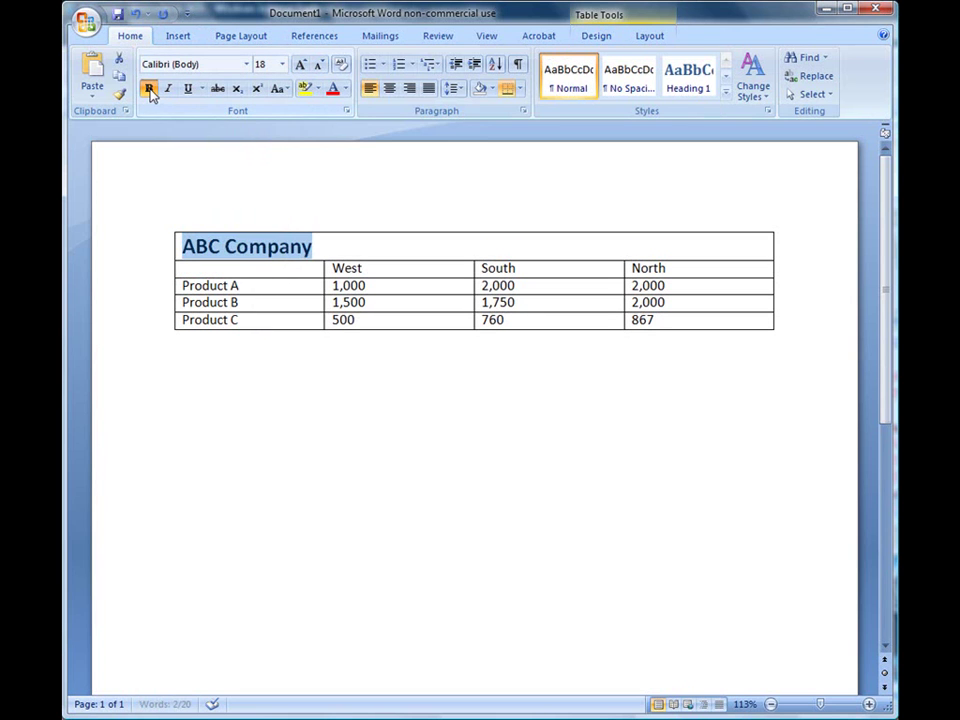
left_click(345, 89)
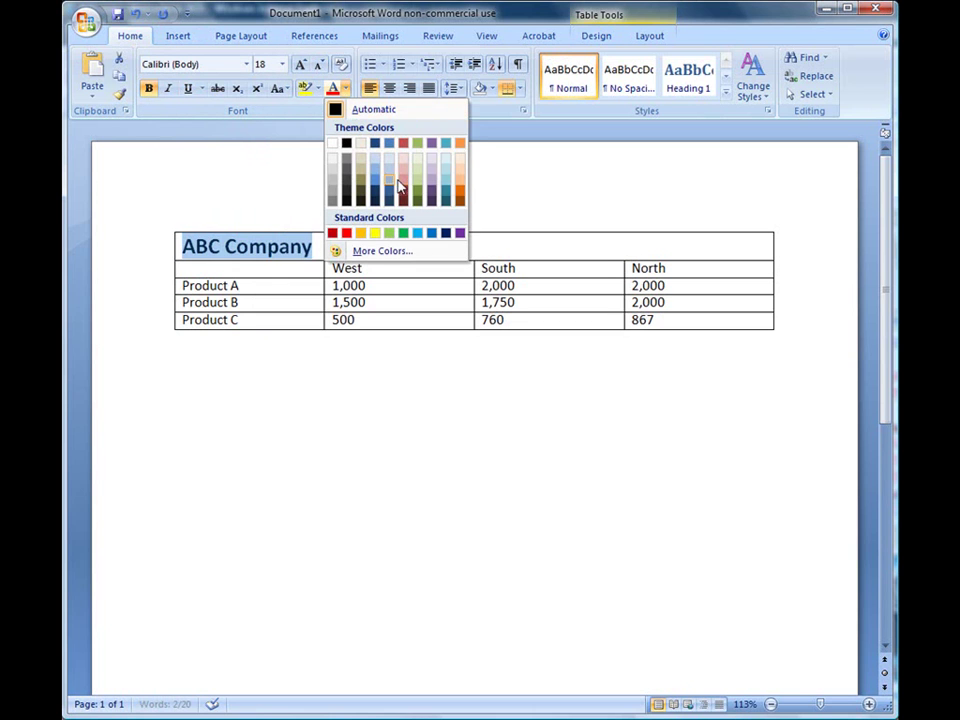
left_click(375, 188)
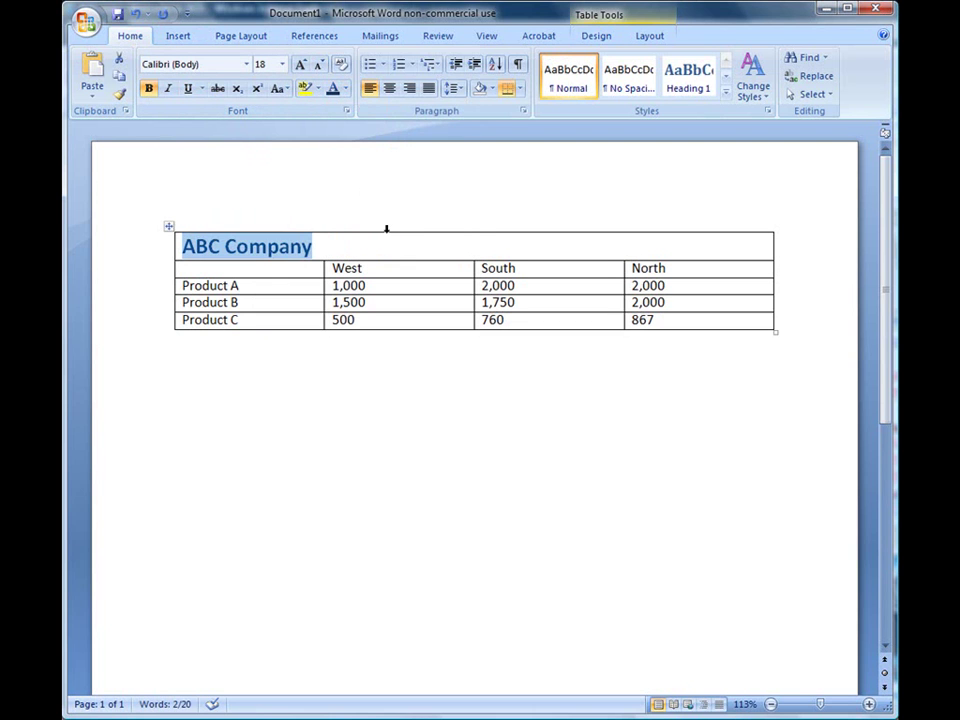
left_click(390, 89)
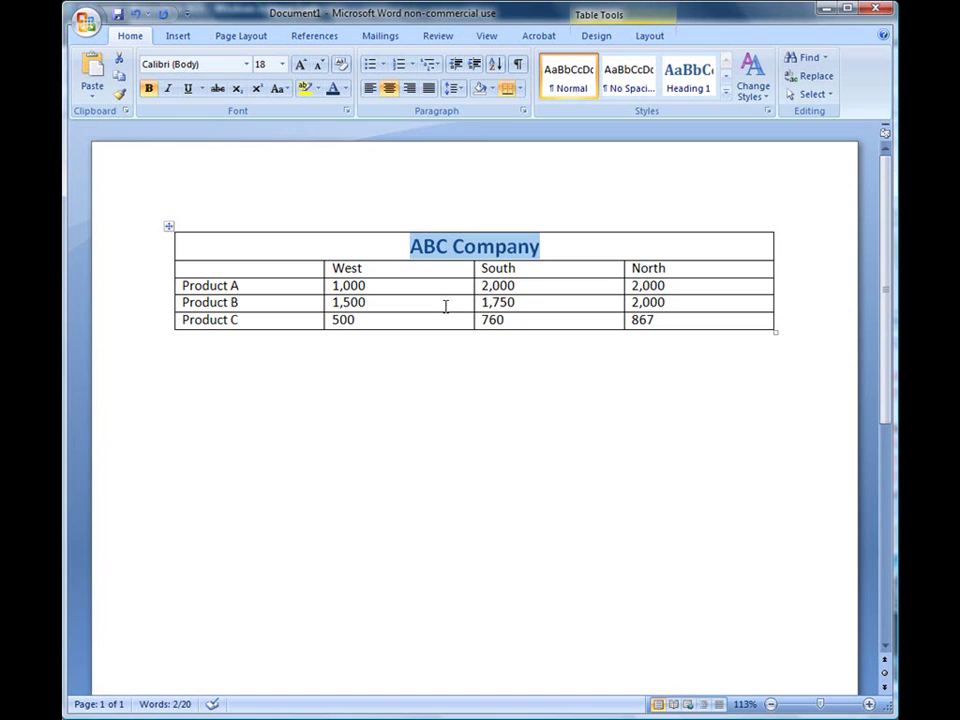
Bold the West, South, North headers and the Product A–C row labels.
left_click(408, 270)
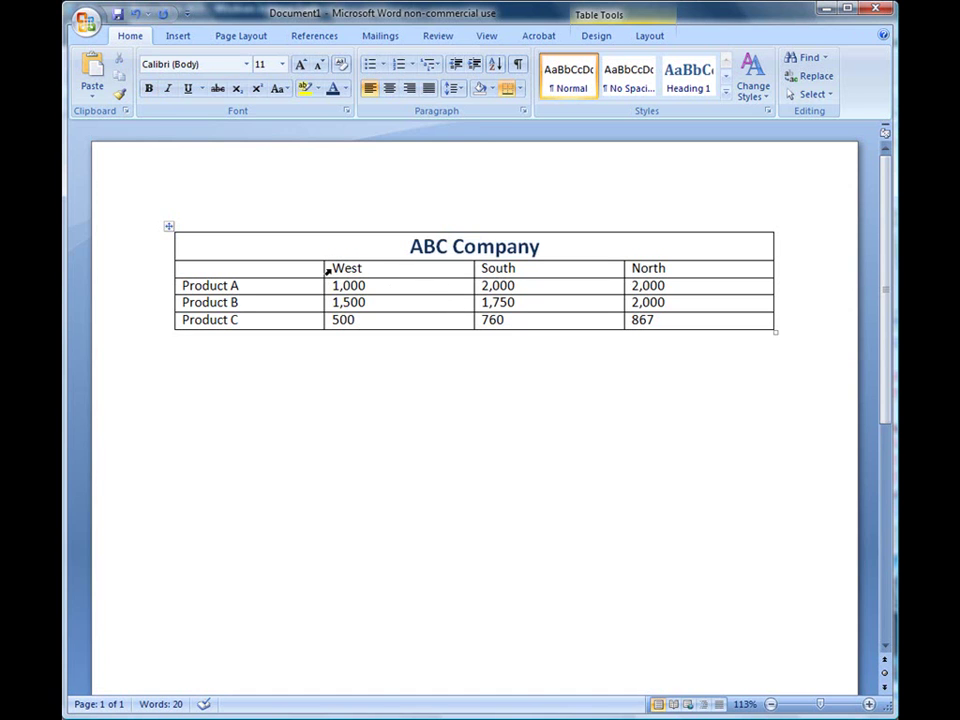
left_click_drag(333, 268, 658, 264)
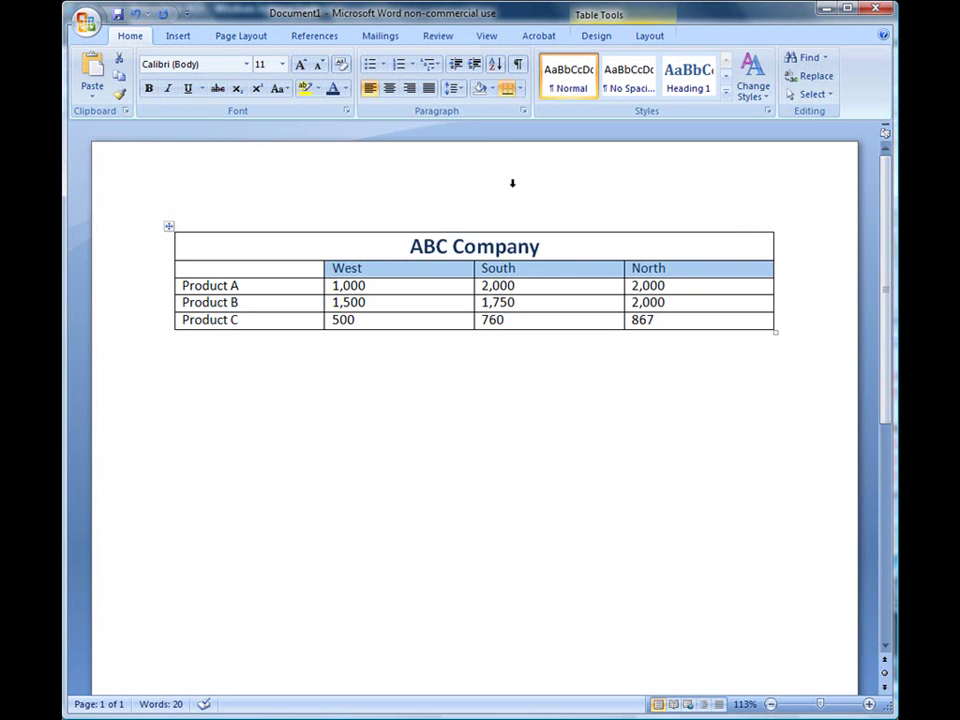
left_click(149, 88)
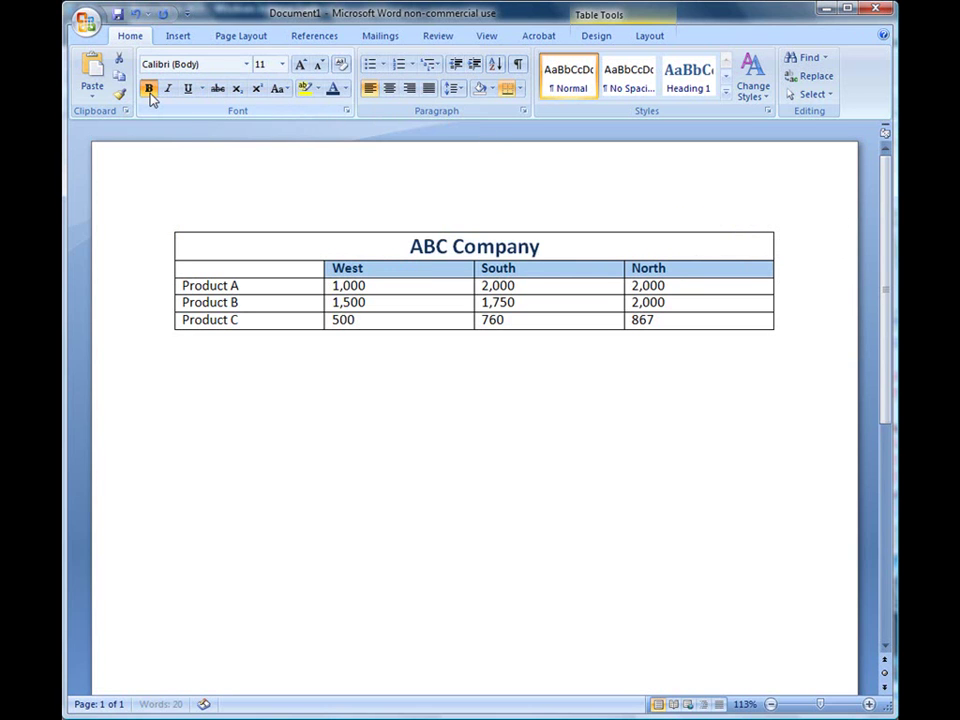
left_click_drag(182, 286, 182, 313)
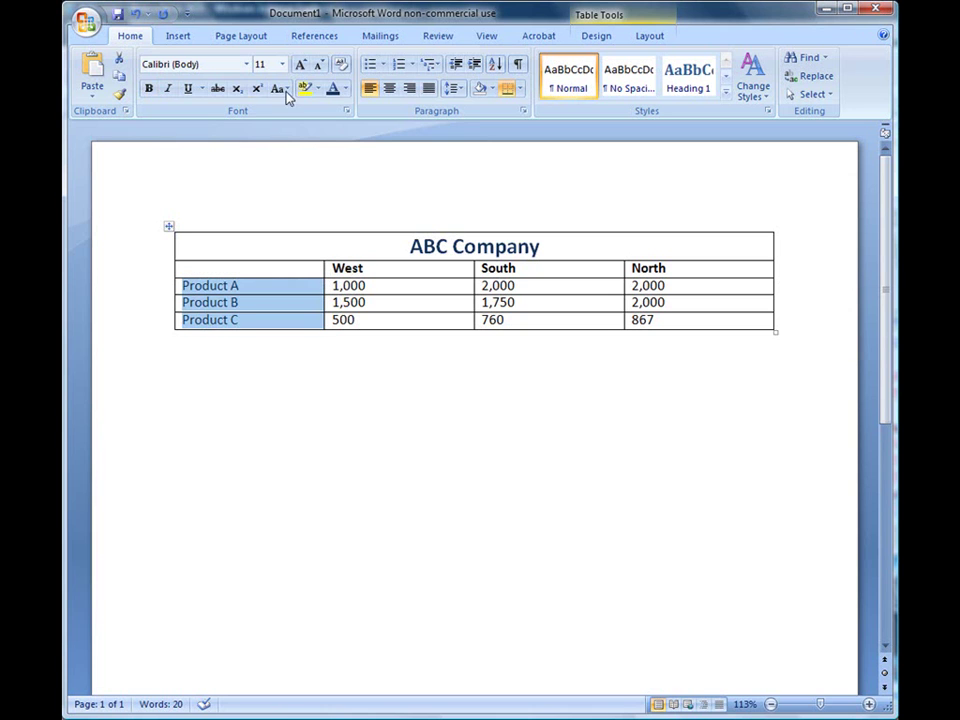
left_click(148, 88)
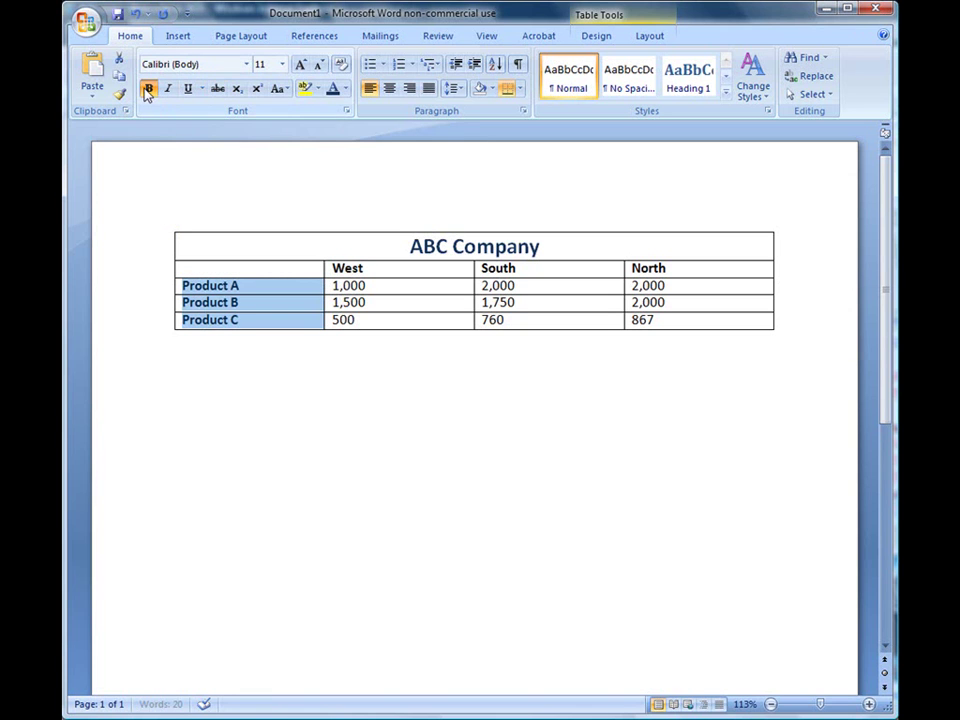
left_click(378, 320)
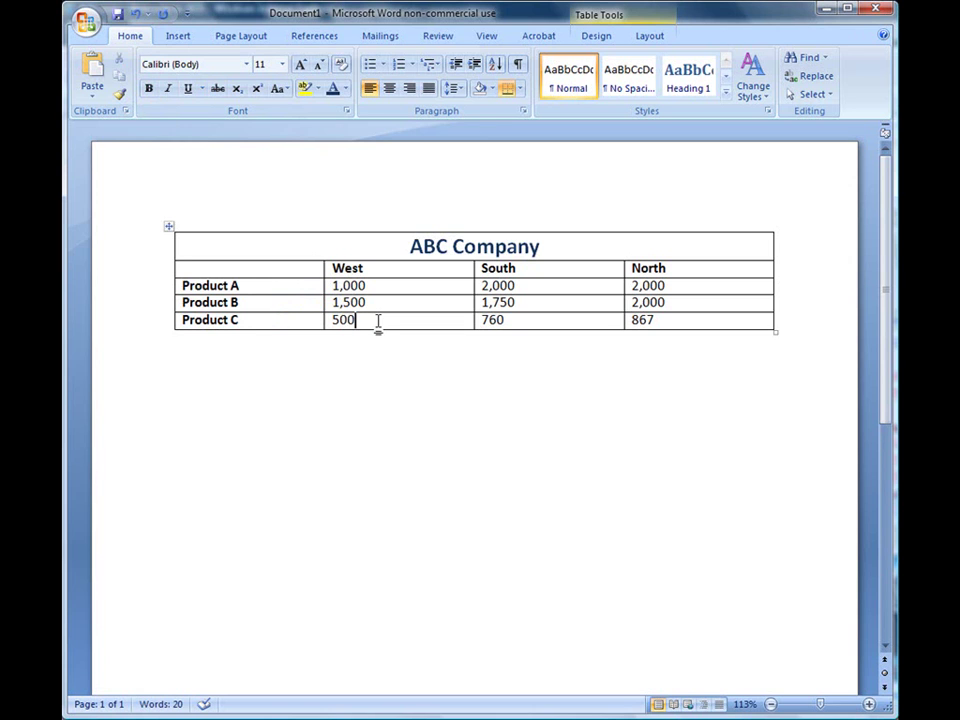
left_click(306, 302)
right_click(306, 302)
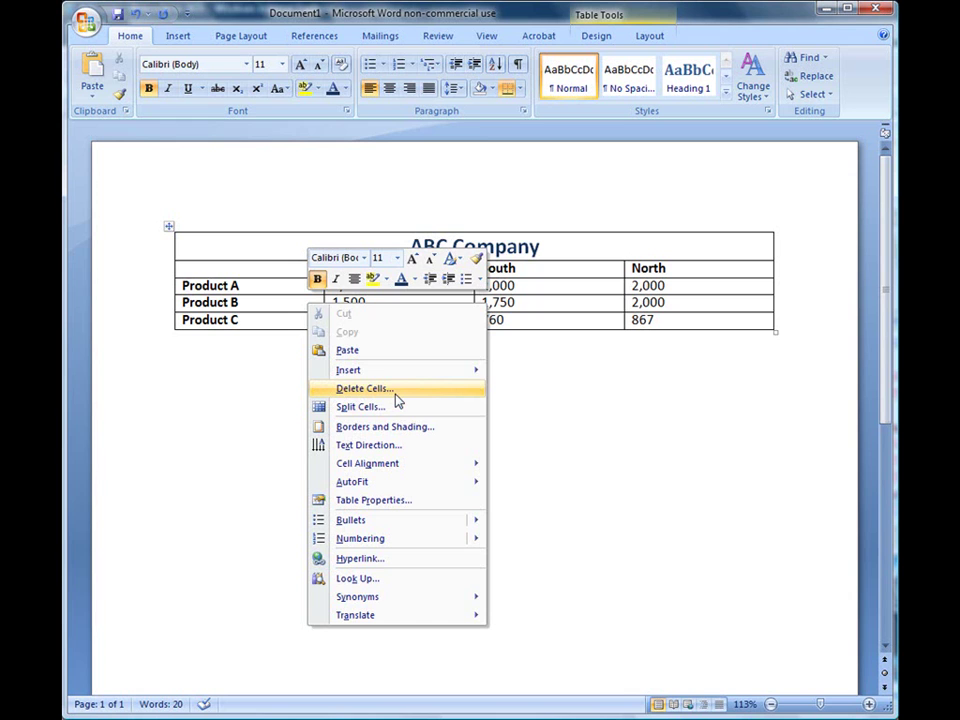
left_click(264, 302)
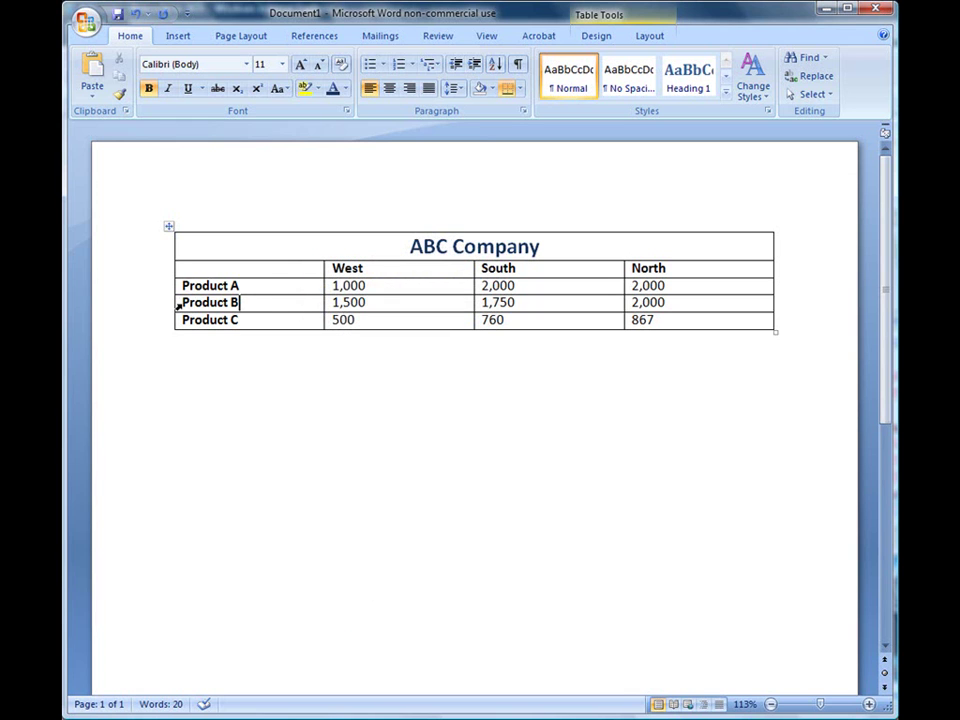
left_click_drag(178, 306, 700, 309)
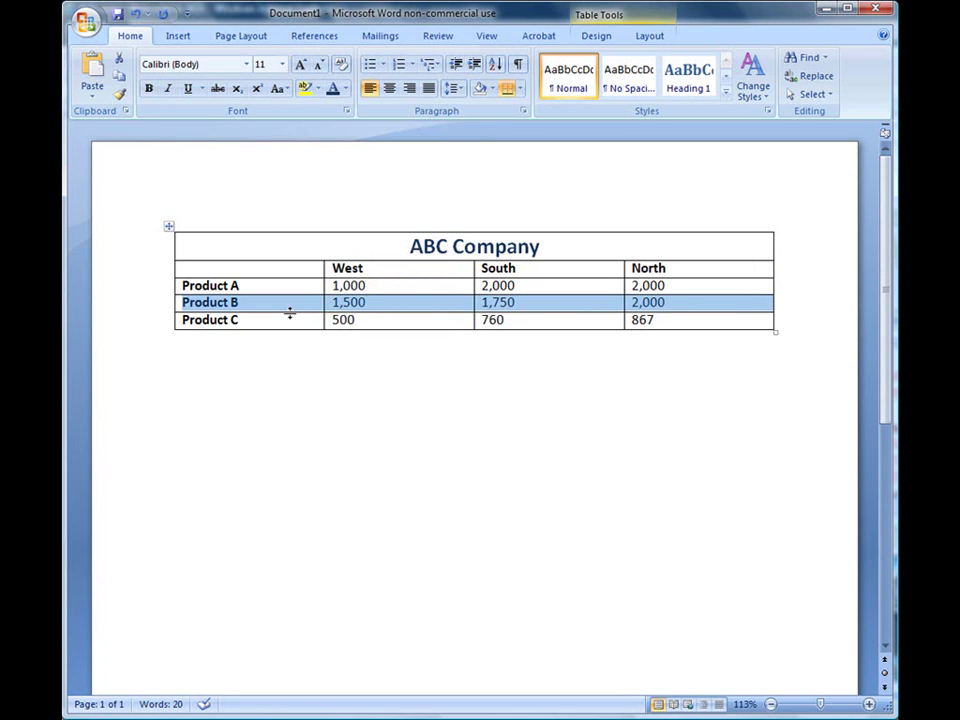
right_click(288, 313)
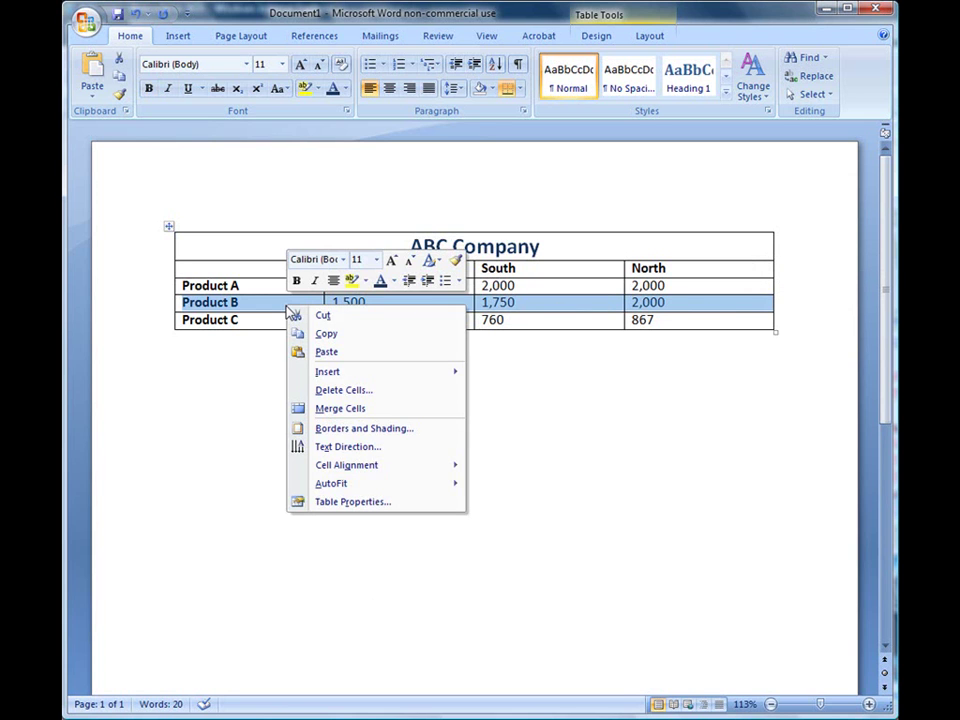
left_click(336, 390)
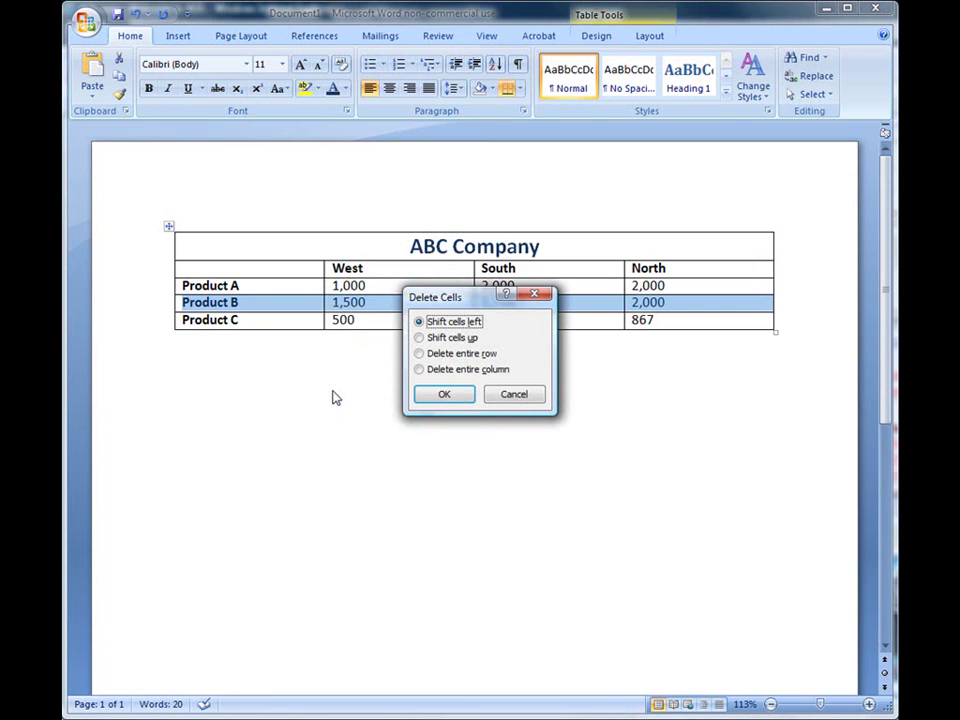
left_click(419, 354)
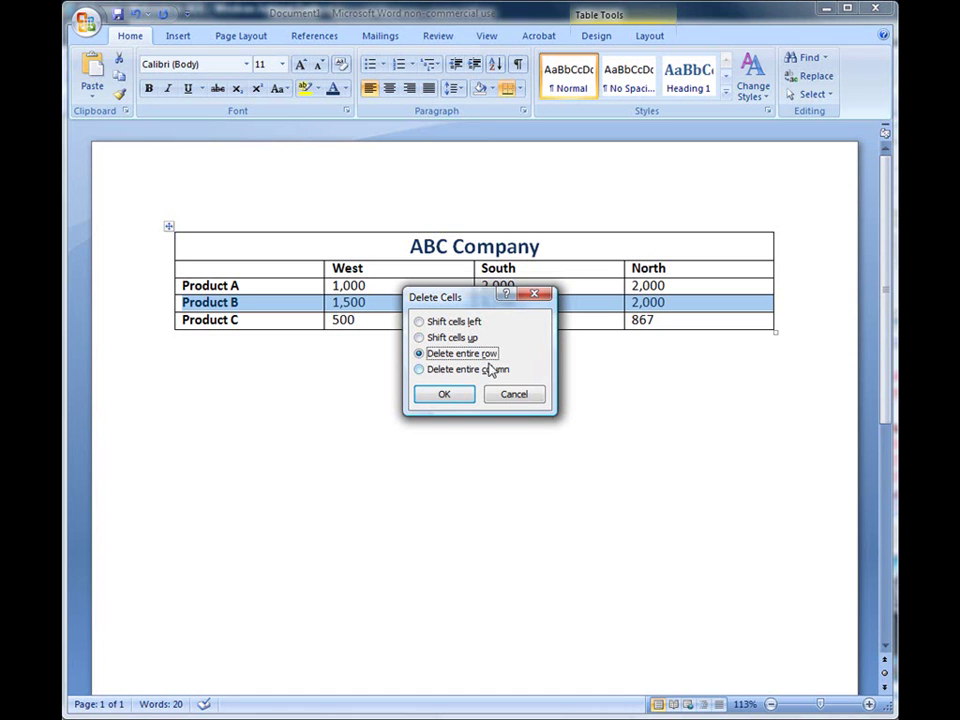
left_click(440, 394)
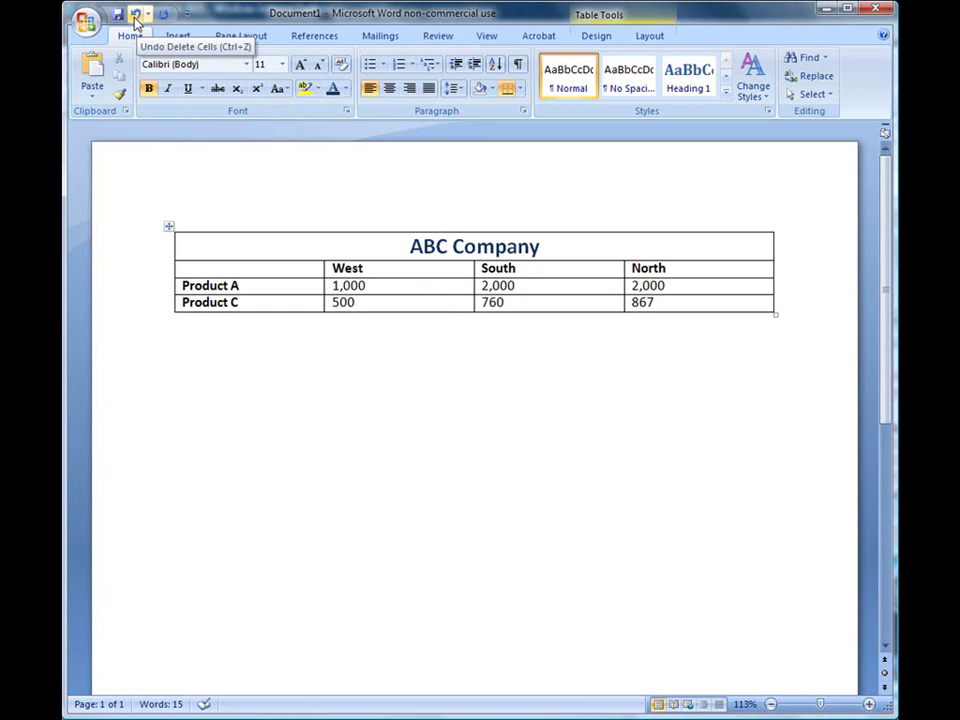
left_click(135, 15)
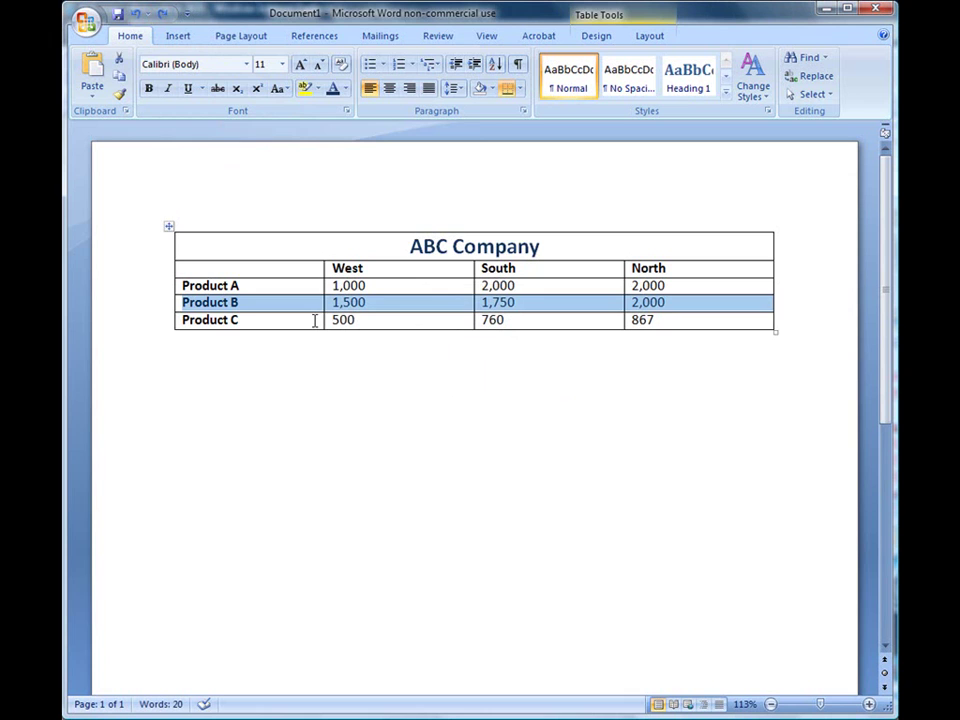
left_click(313, 322)
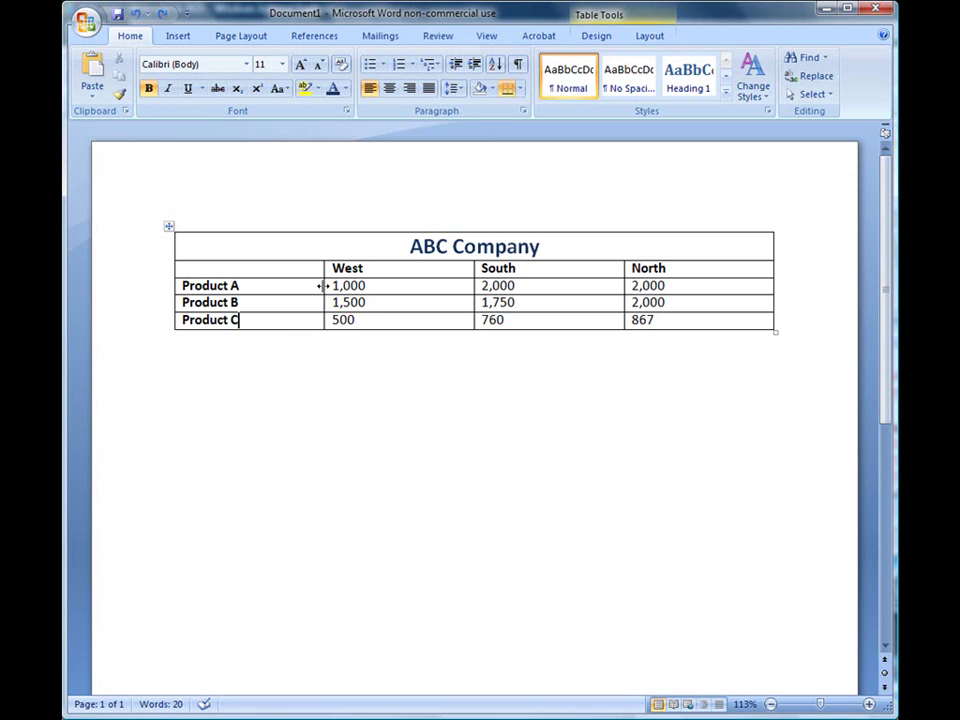
Drag the Product, West, South and North column borders left to tighten the table to its contents.
left_click_drag(323, 286, 257, 286)
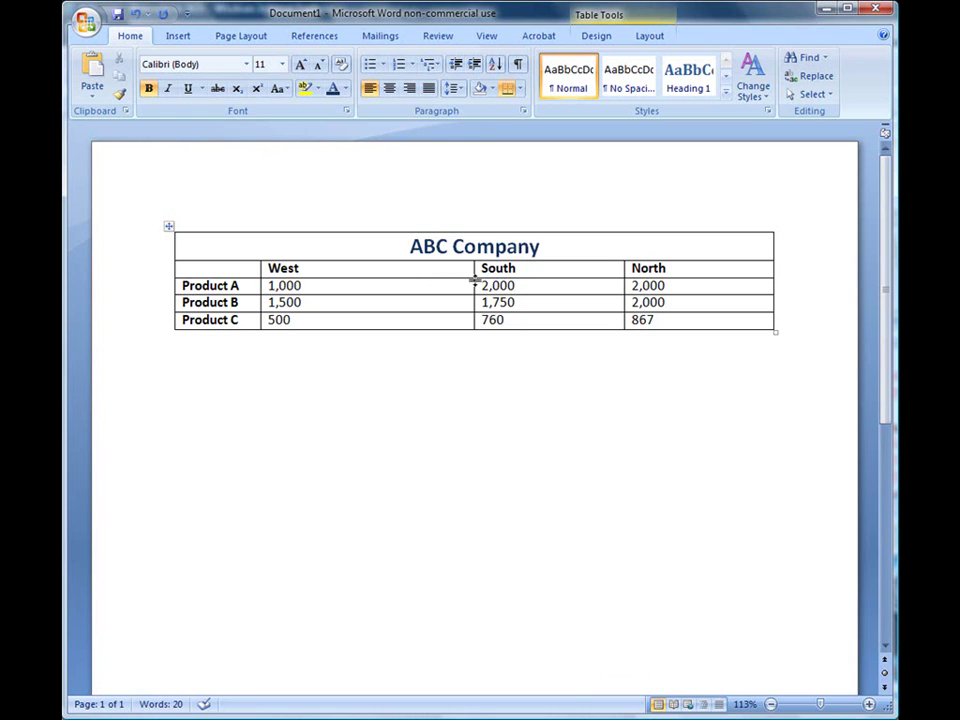
left_click_drag(473, 284, 328, 284)
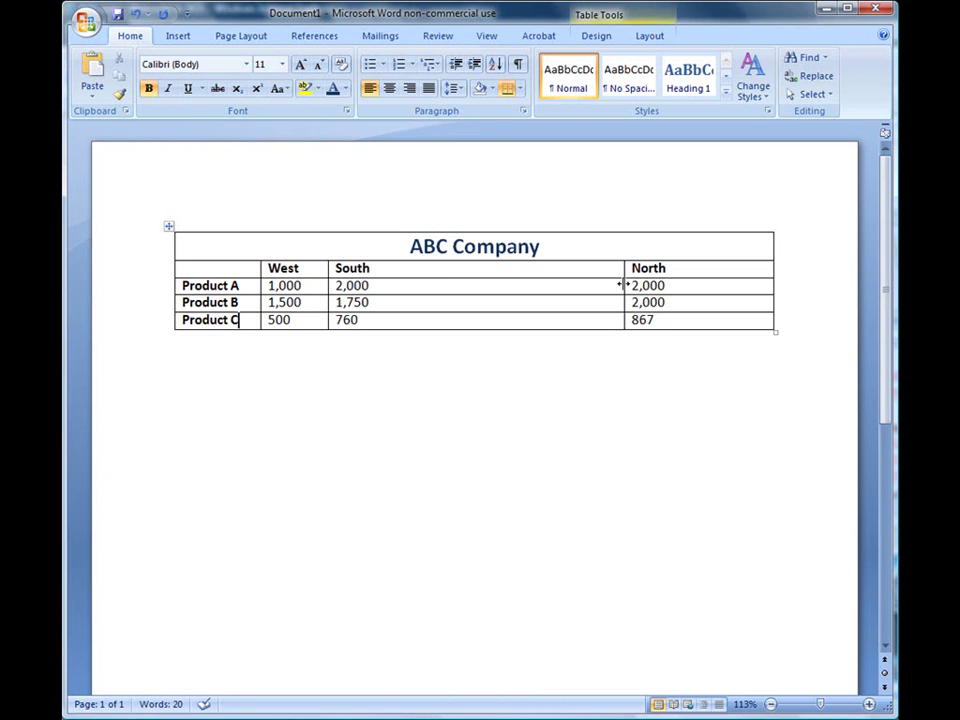
left_click_drag(624, 284, 429, 283)
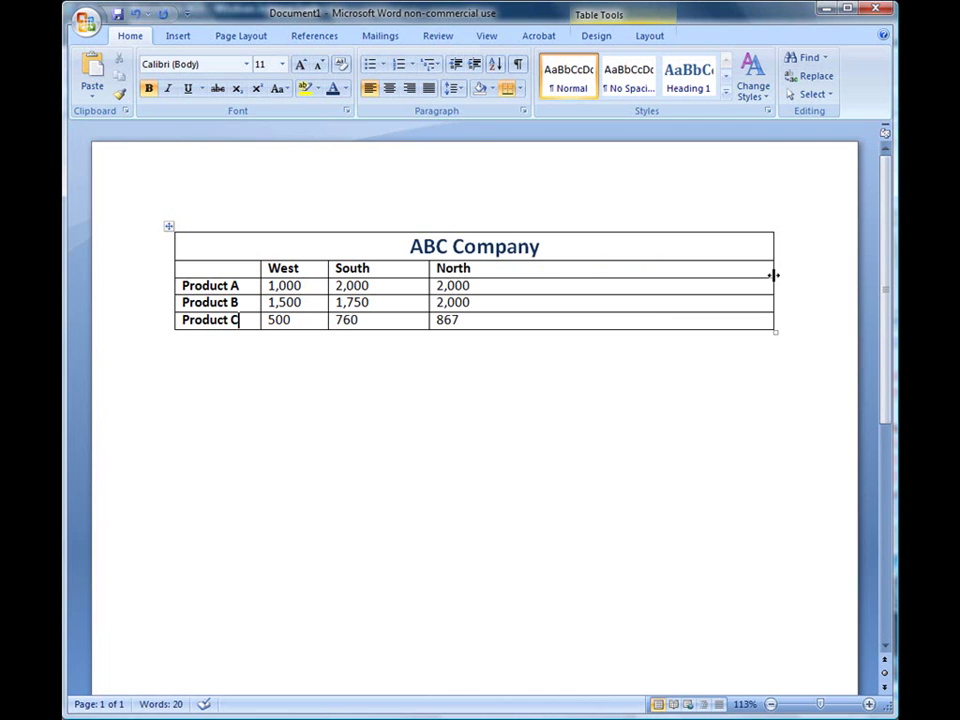
left_click_drag(774, 274, 557, 270)
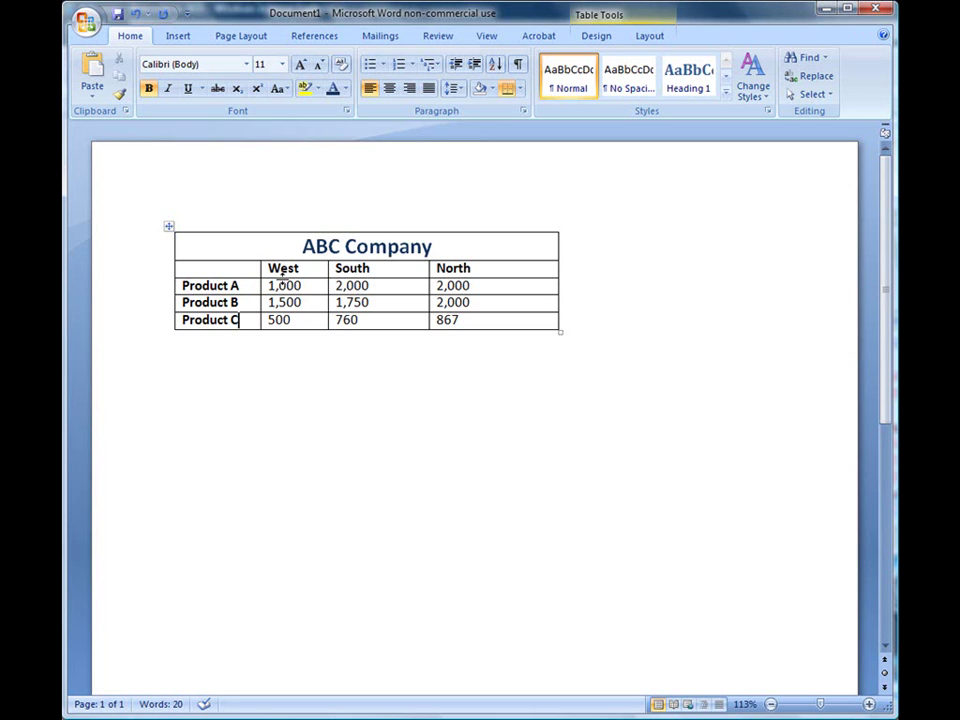
left_click_drag(268, 269, 491, 321)
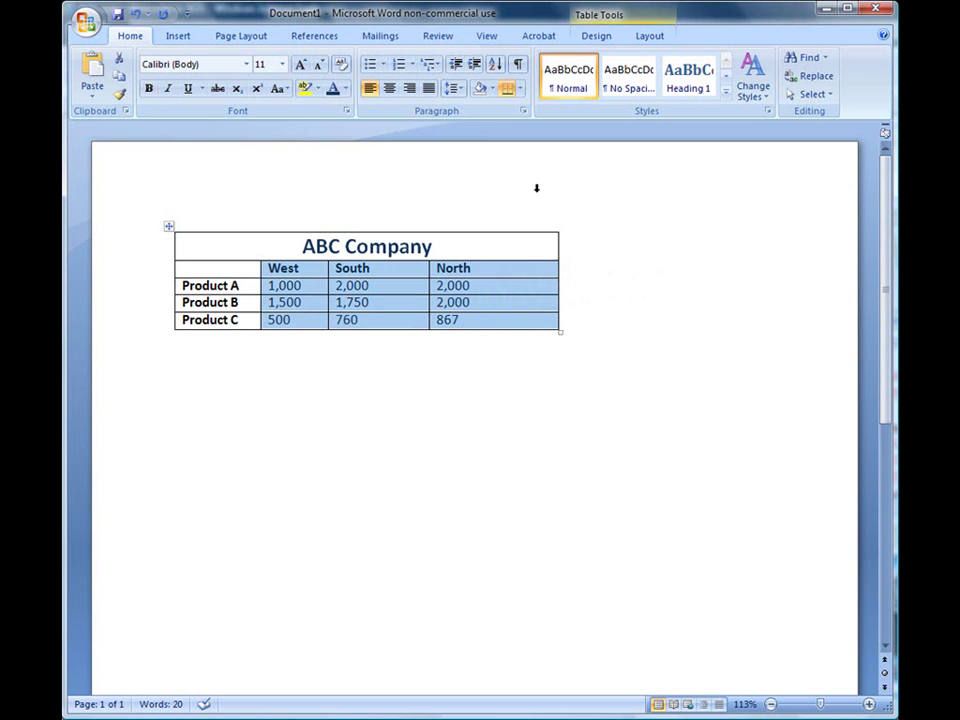
Distribute the West, South and North columns to an equal width of 1.1" each.
left_click(603, 38)
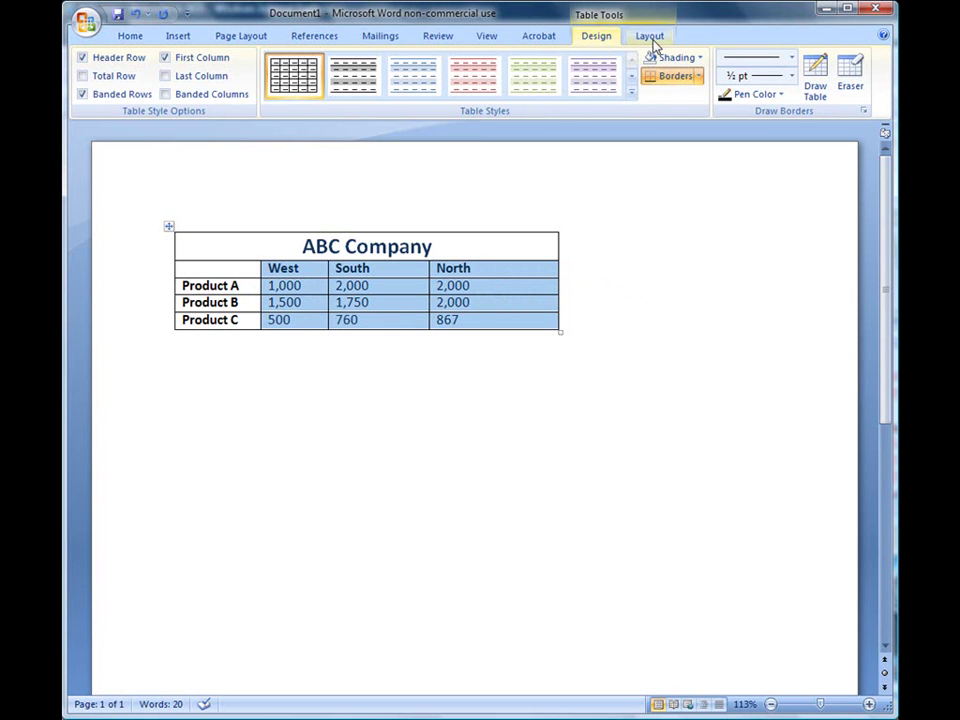
left_click(651, 38)
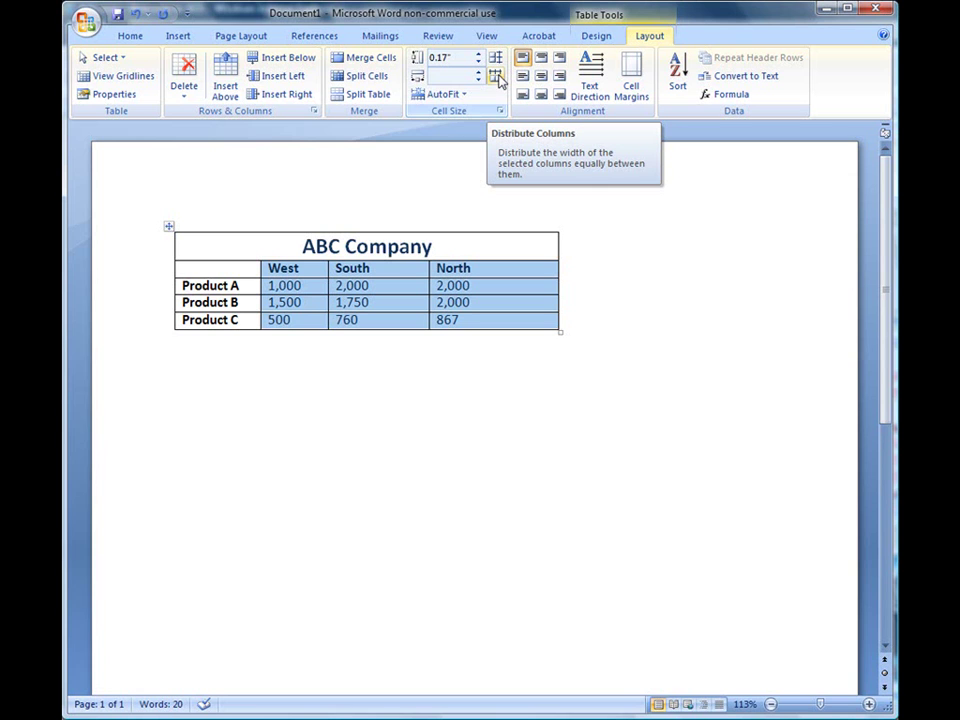
left_click(496, 77)
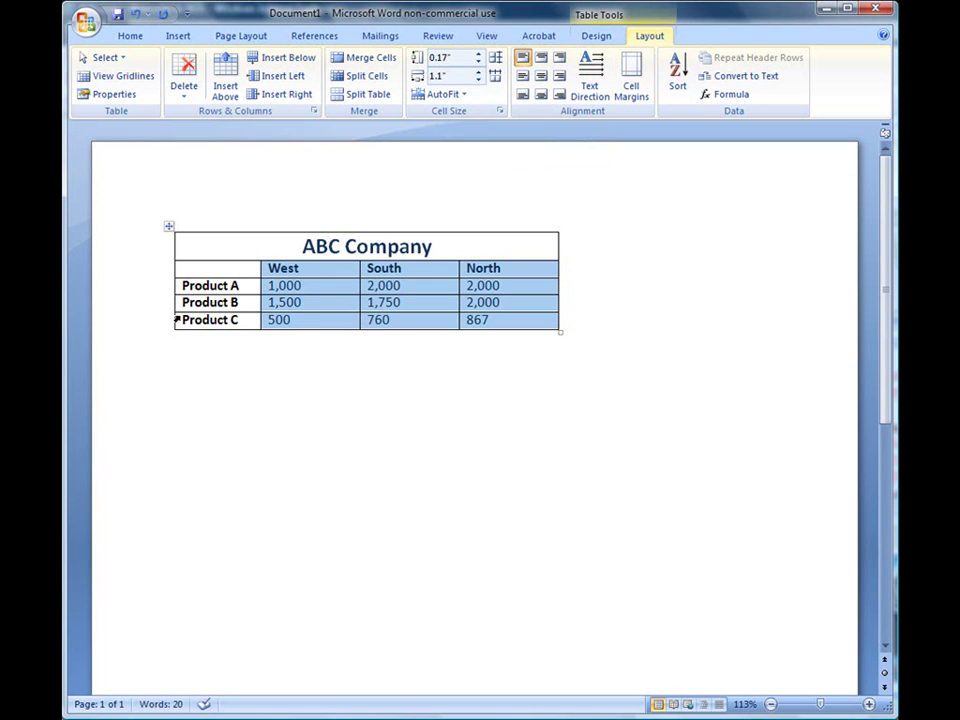
Make the Product B row taller, then give the three product rows equal heights.
left_click_drag(178, 312, 180, 338)
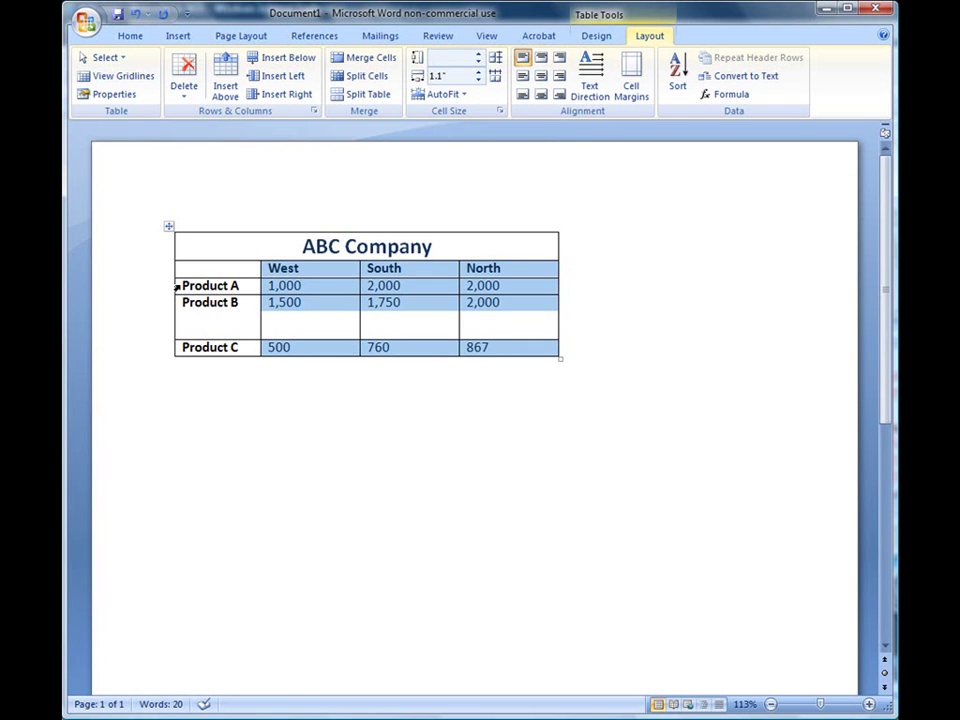
left_click_drag(176, 287, 493, 349)
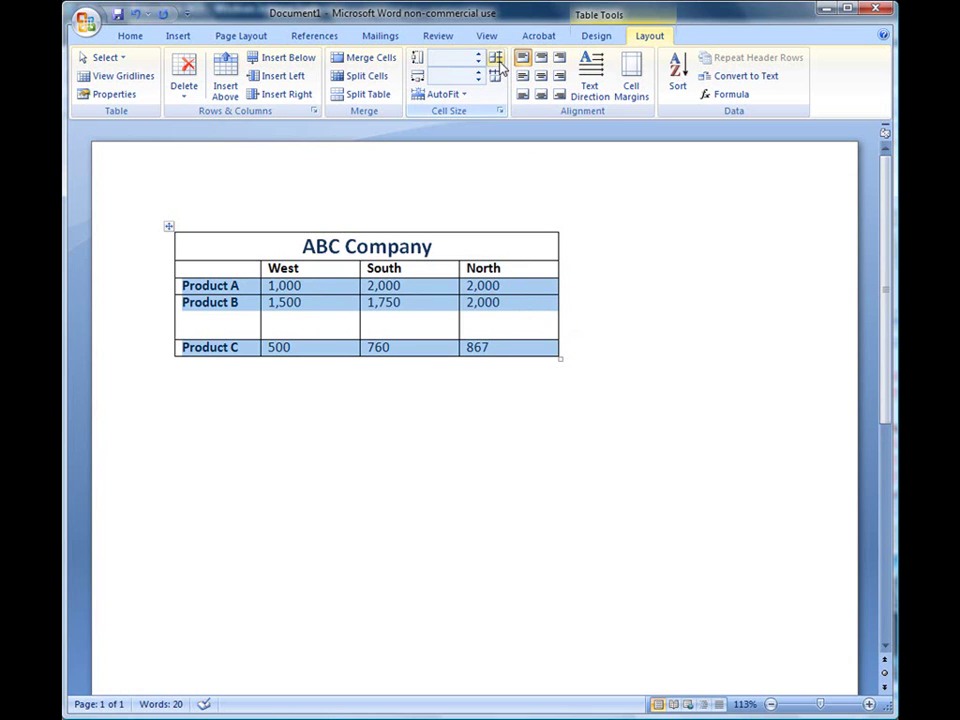
left_click(496, 60)
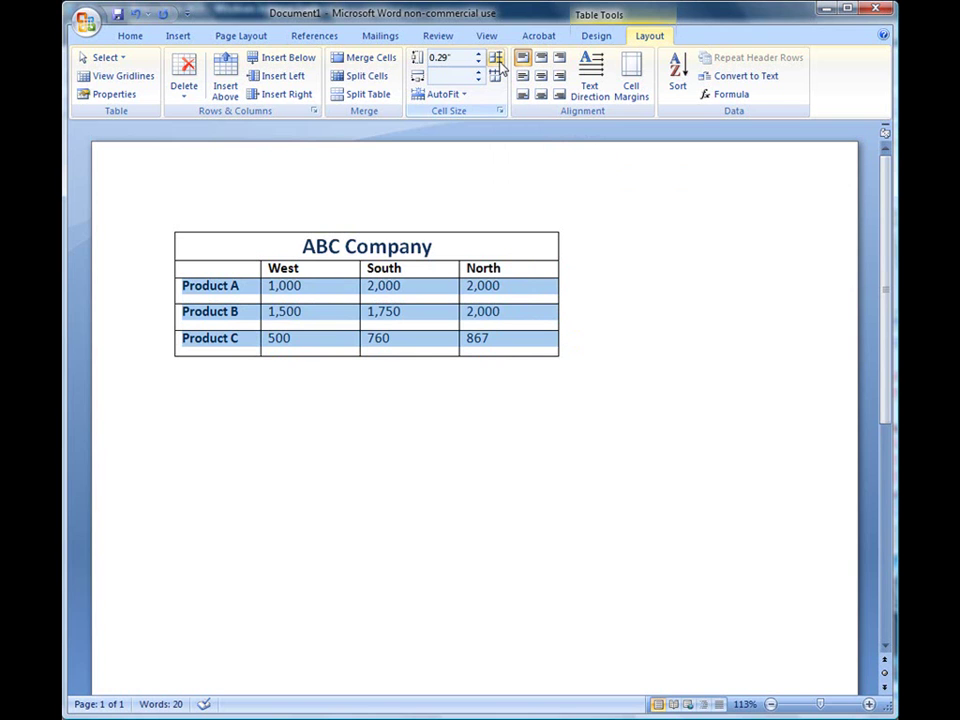
left_click(305, 313)
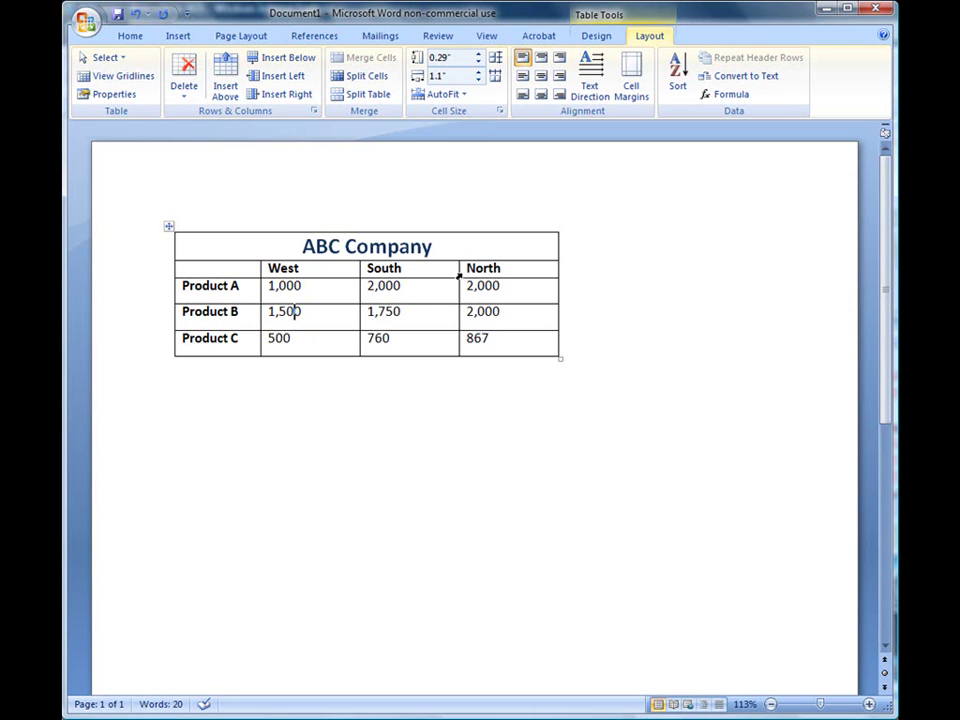
Try a purple built-in table style from the Table Styles gallery.
left_click(594, 38)
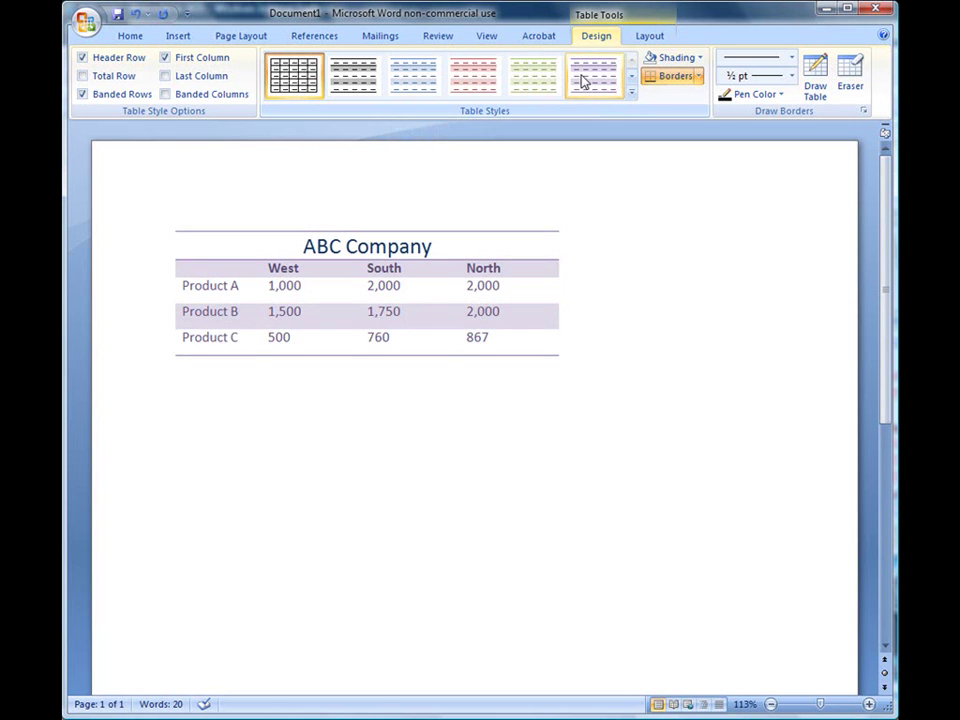
left_click(630, 93)
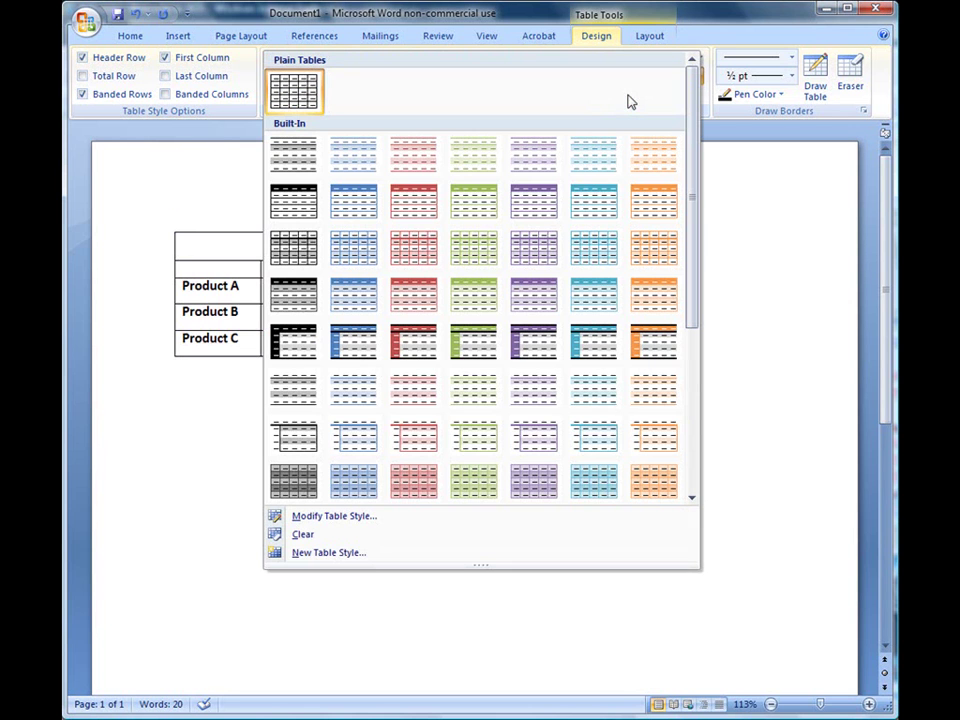
left_click(538, 481)
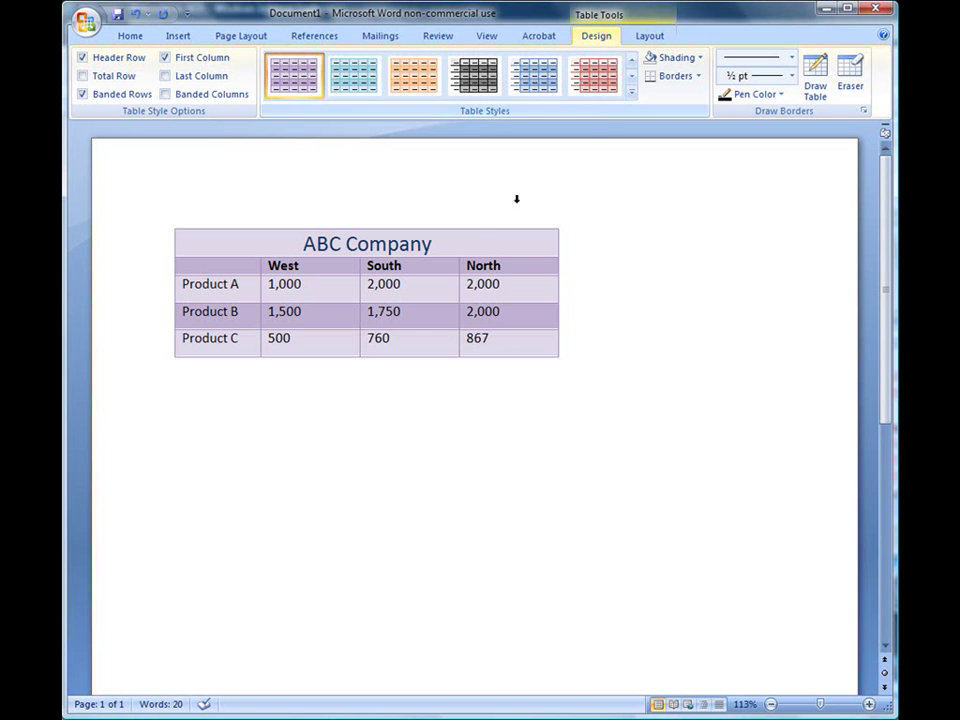
Switch the table to the orange banded style with a dark header row.
left_click(255, 238)
left_click(633, 93)
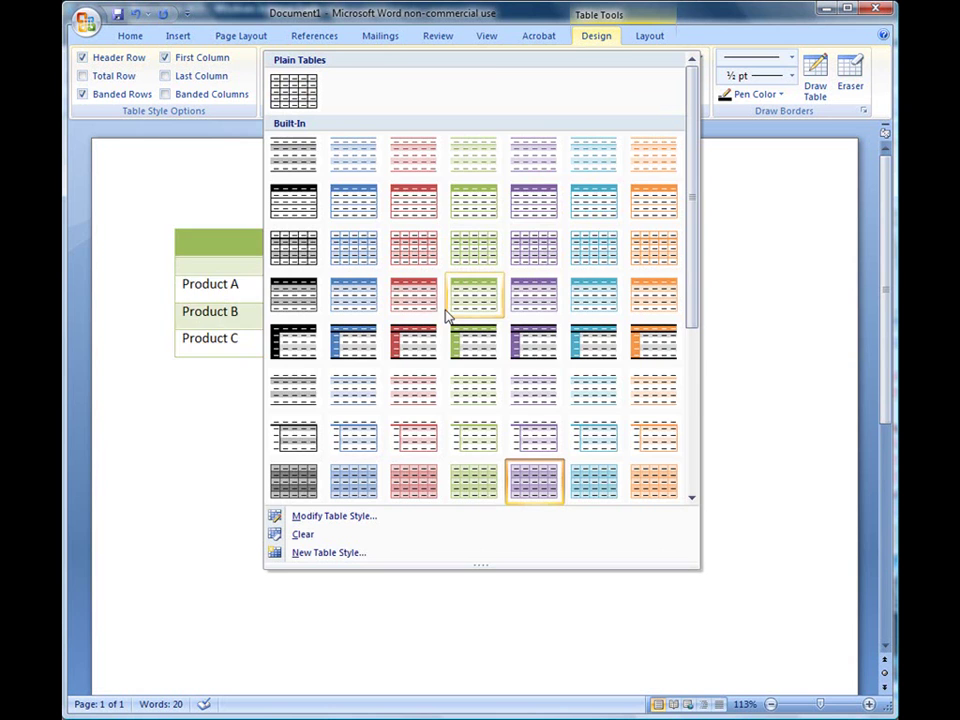
left_click(690, 407)
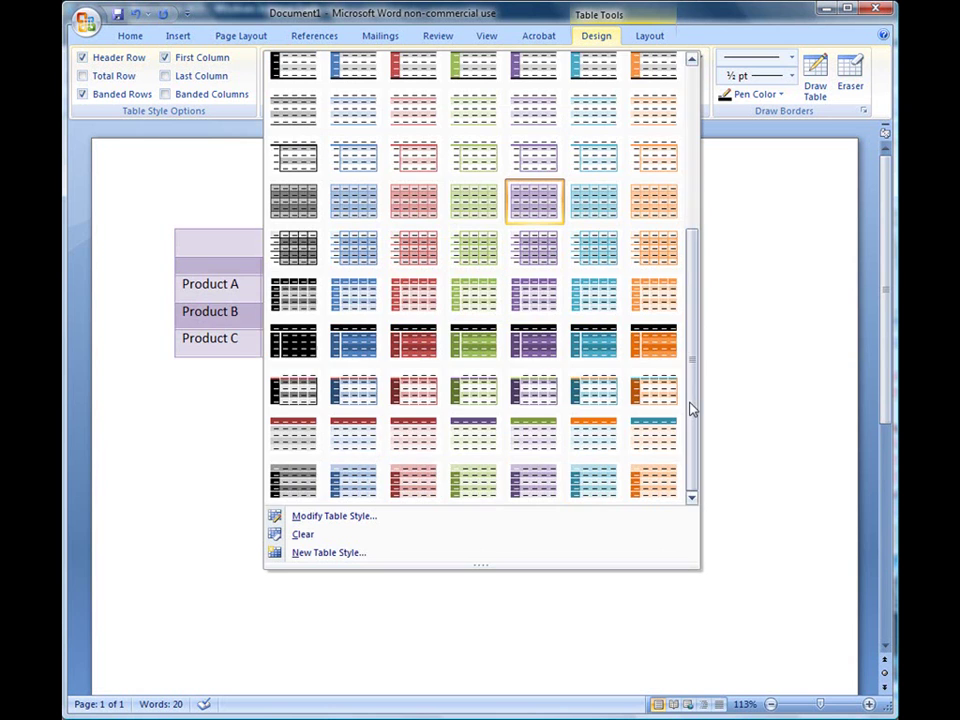
left_click(665, 355)
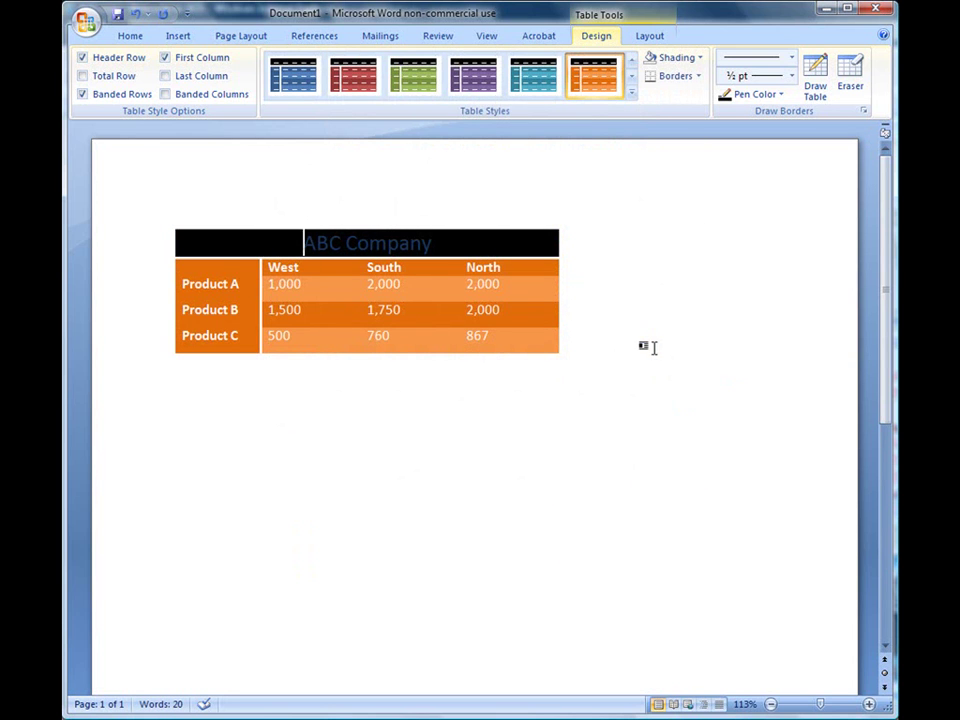
Set the ABC Company title's font colour to White.
left_click_drag(434, 243, 309, 248)
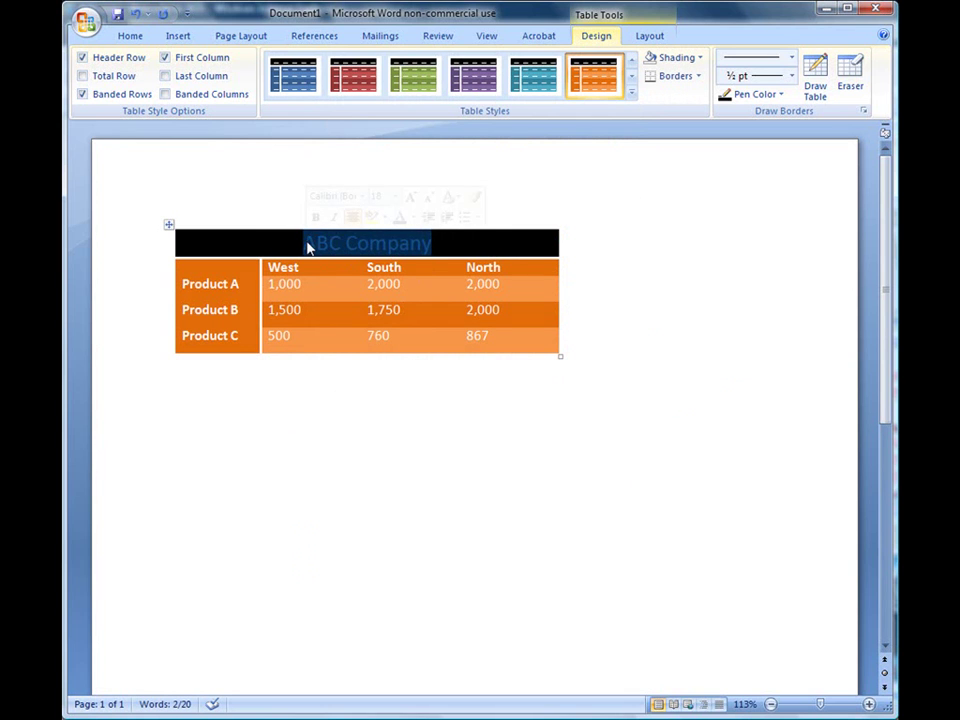
left_click(456, 249)
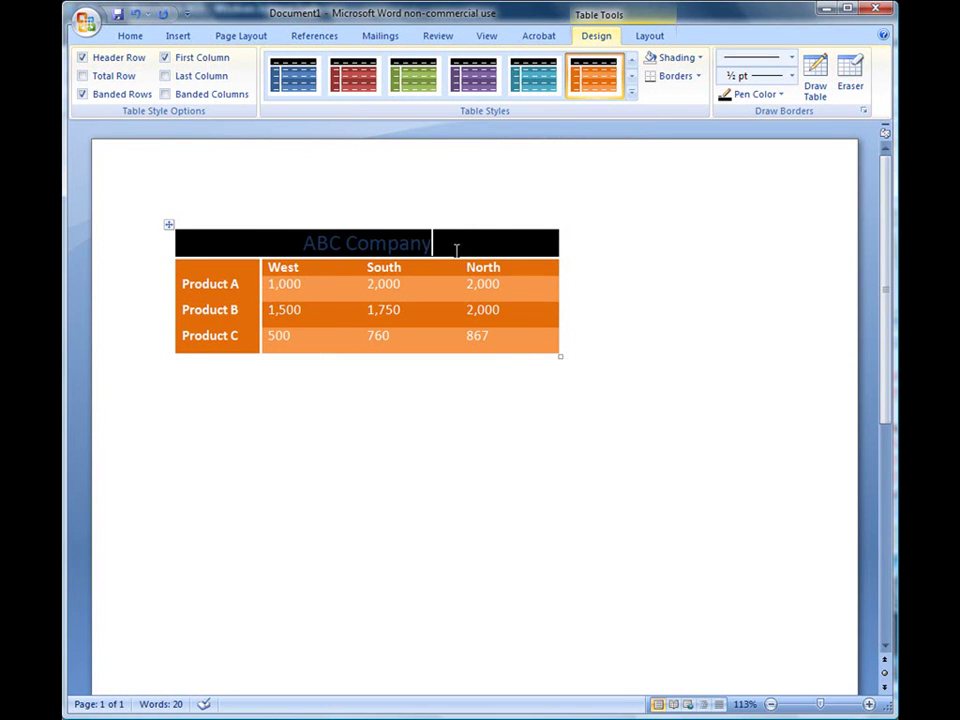
left_click_drag(456, 249, 304, 251)
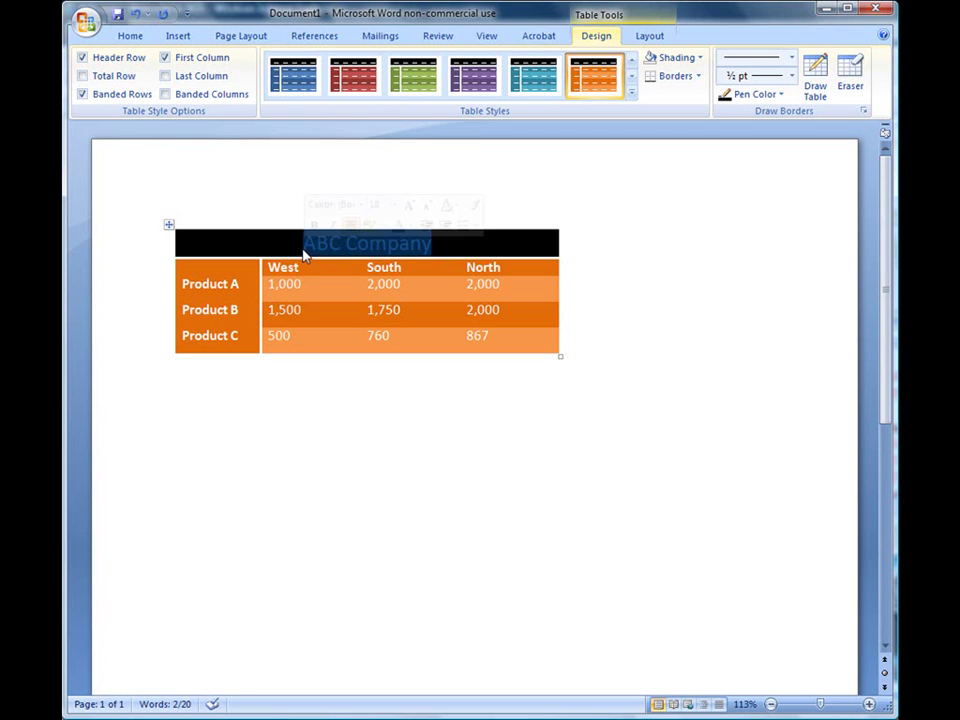
left_click(411, 228)
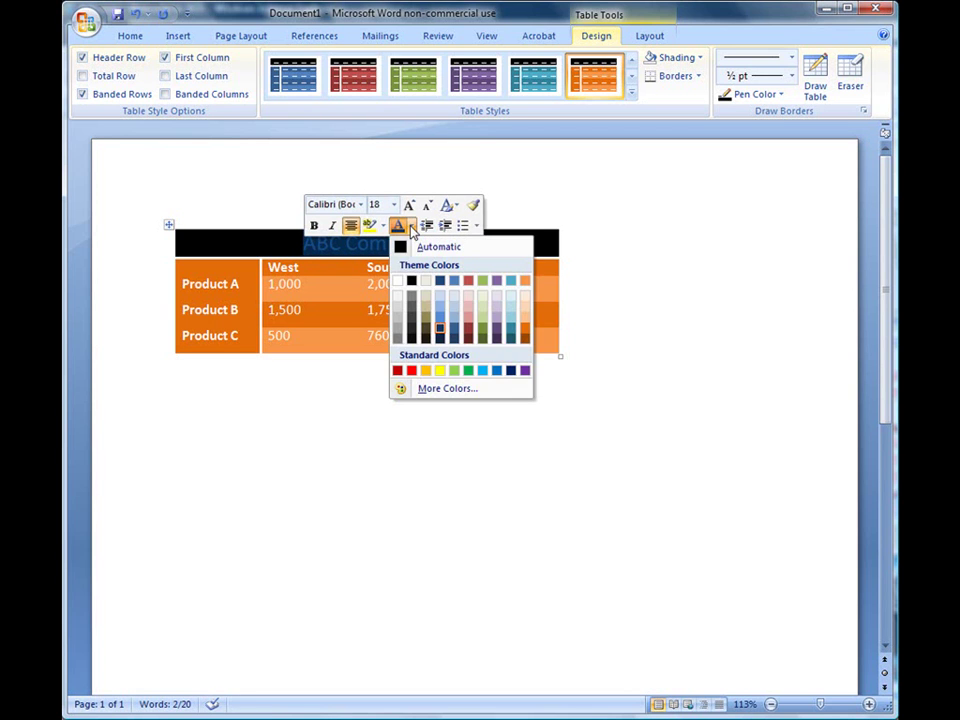
left_click(397, 281)
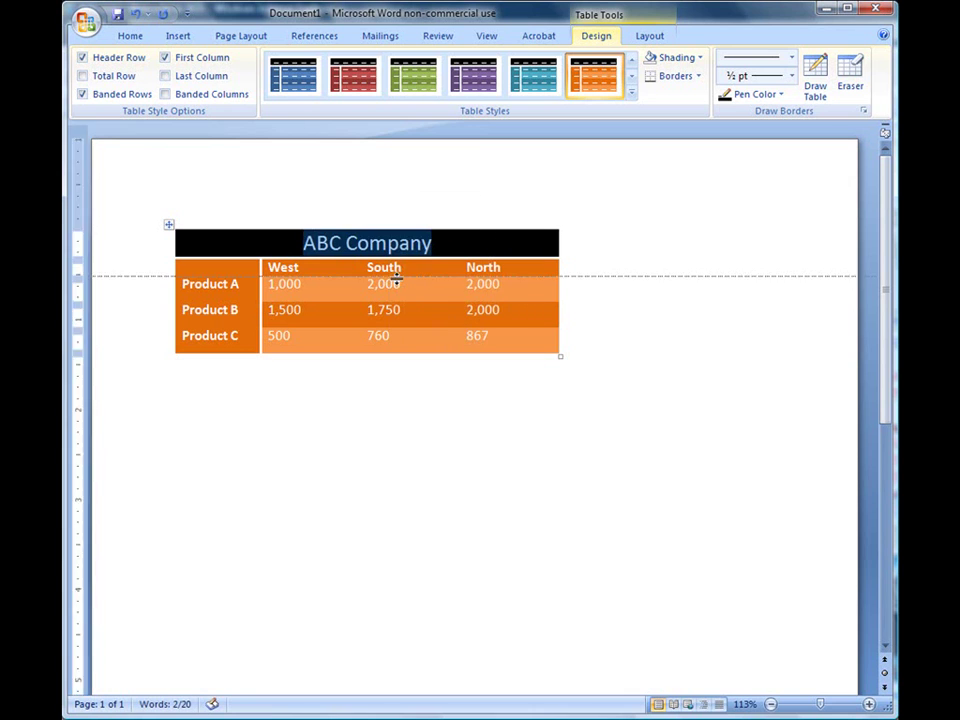
left_click(477, 284)
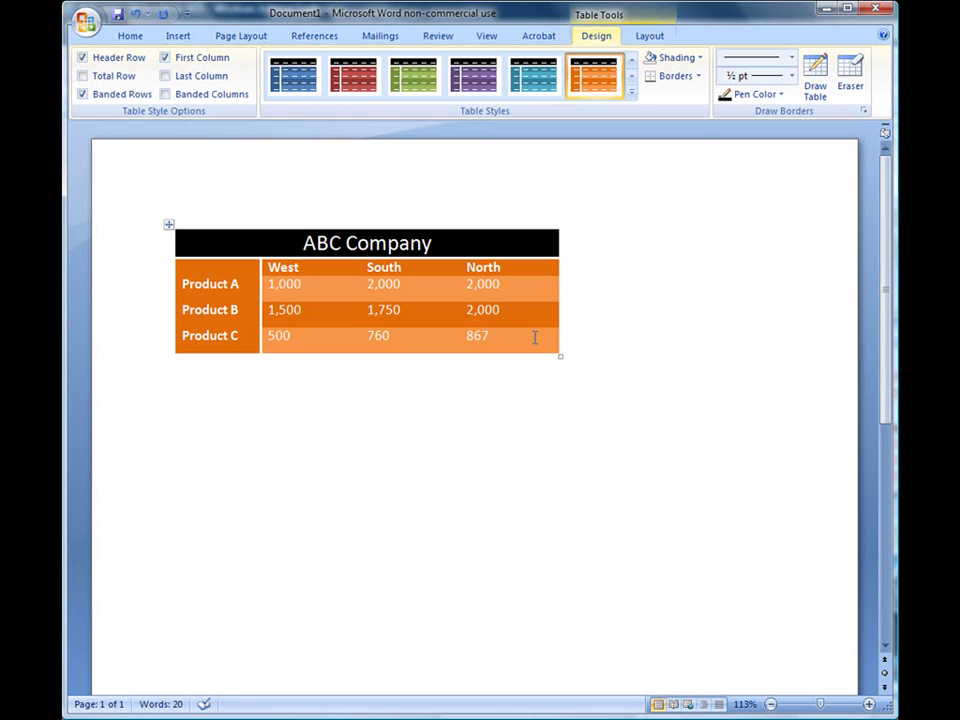
Apply the plain Table Grid style to the sales table.
left_click(631, 92)
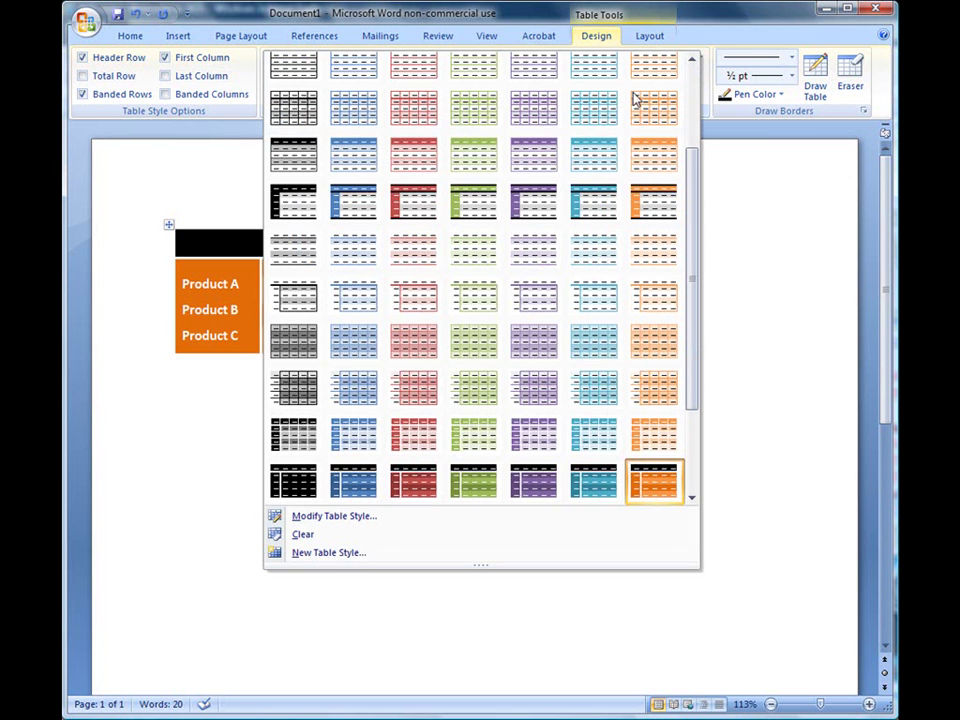
scroll(611, 105, "up", 5)
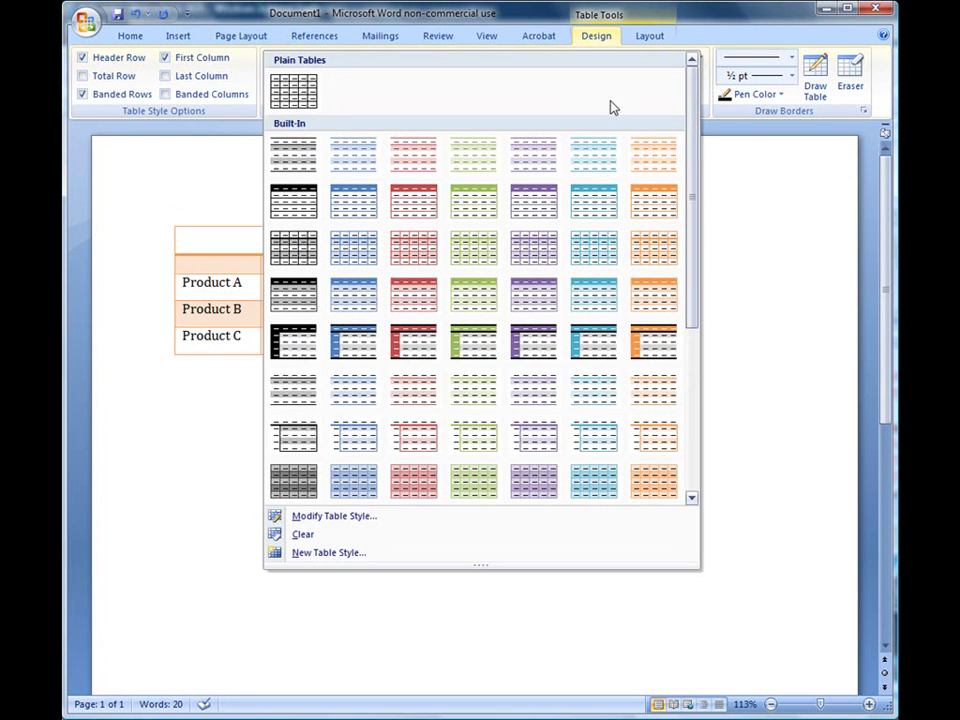
left_click(306, 92)
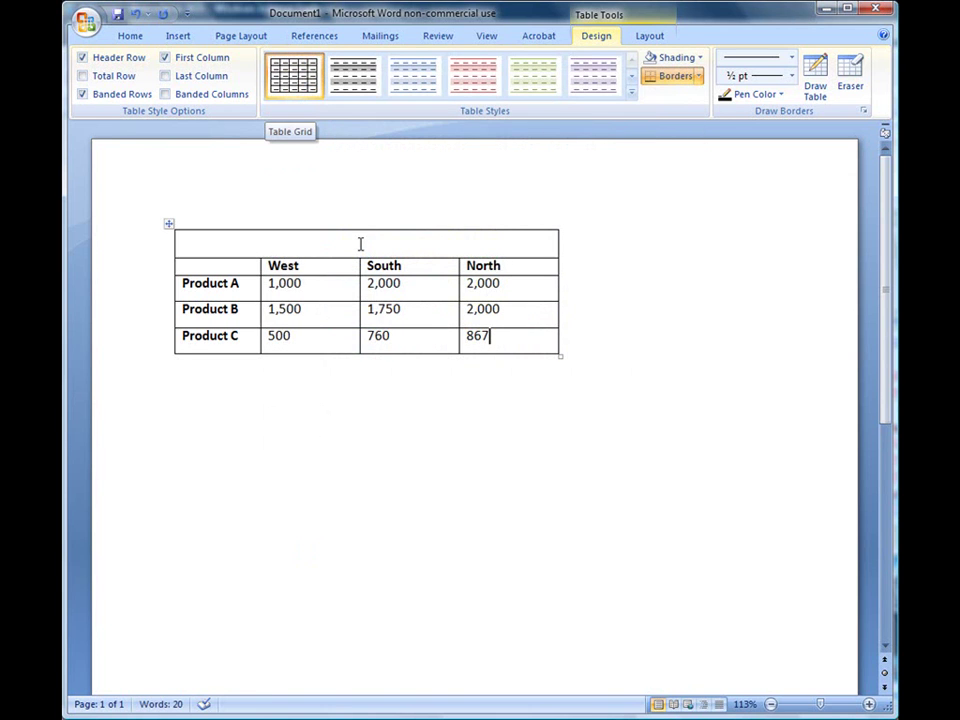
Set the title's font colour to Automatic black and widen the North column rightward.
left_click_drag(490, 250, 298, 241)
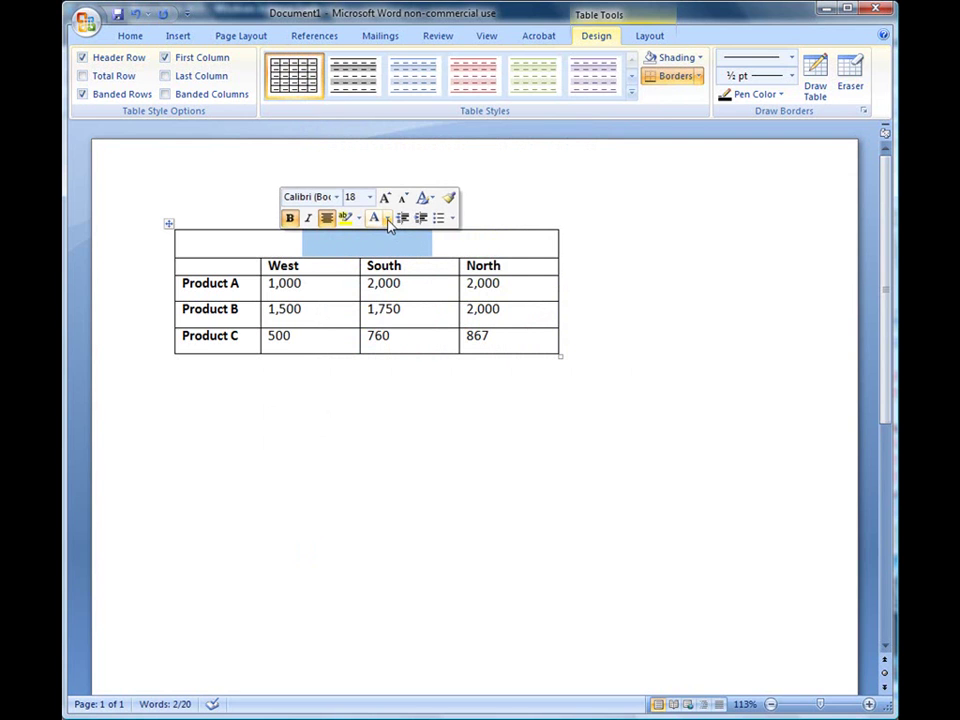
left_click(388, 219)
left_click(389, 241)
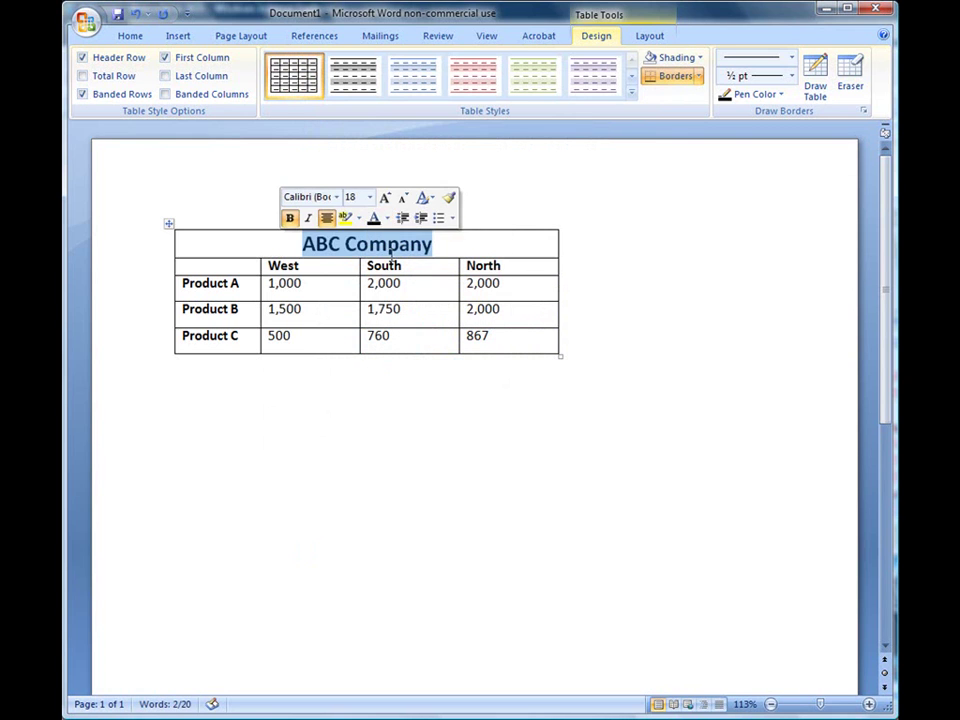
left_click(393, 276)
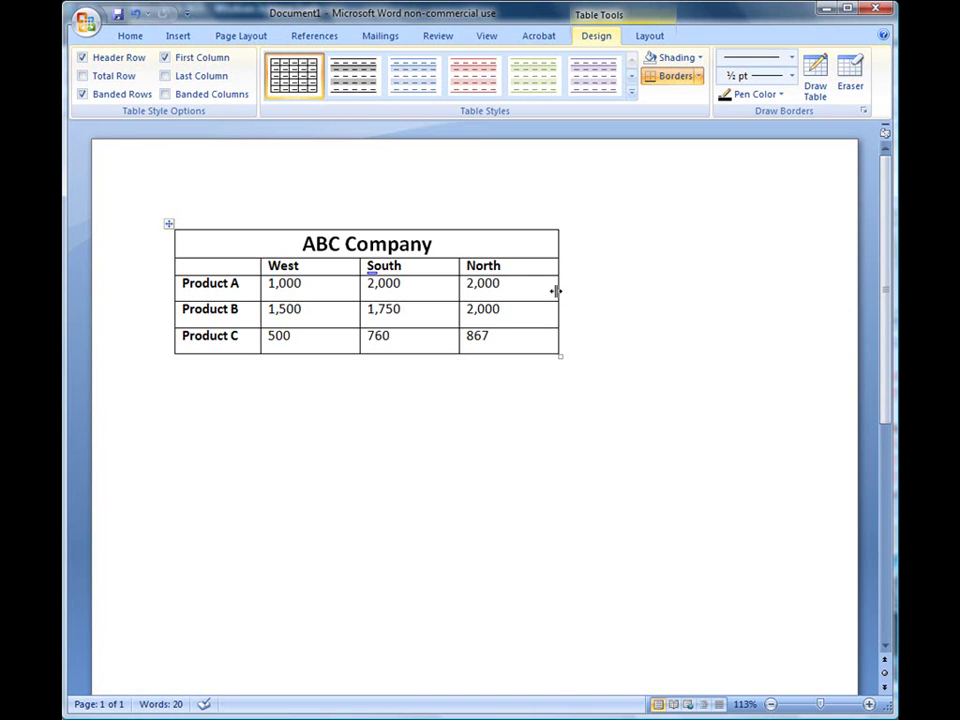
left_click_drag(556, 291, 745, 294)
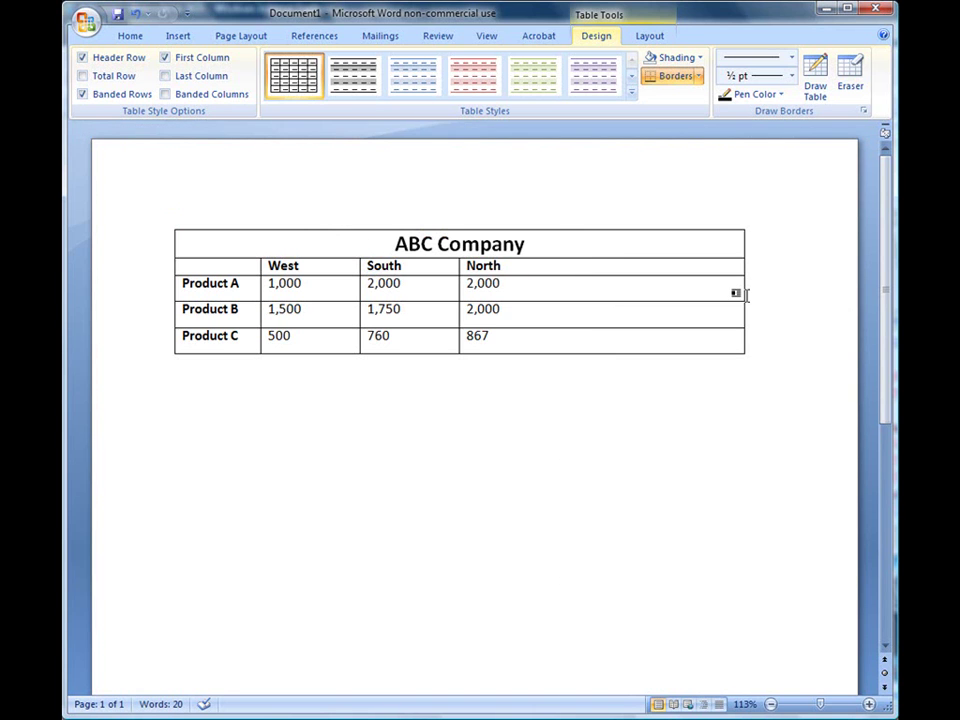